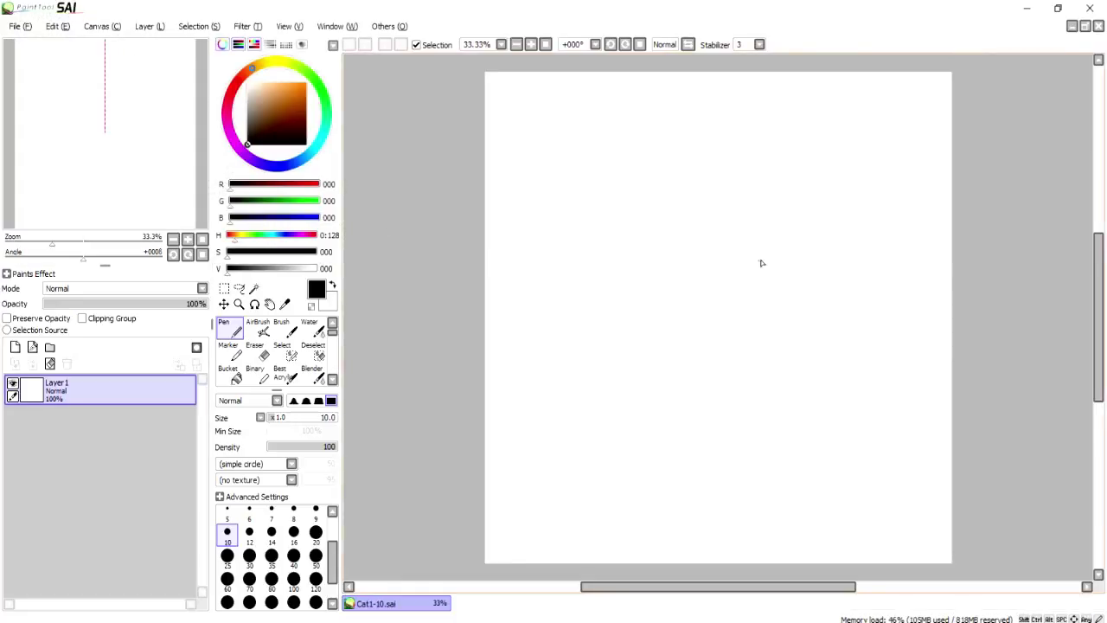
- Set the pen size to 25 and undo the test strokes on the canvas
mouse_move(784, 153)
mouse_down()
mouse_move(734, 373)
mouse_move(493, 260)
mouse_up()
key(ctrl+z)
click(228, 558)
drag(576, 235, 554, 158)
key(ctrl+z)
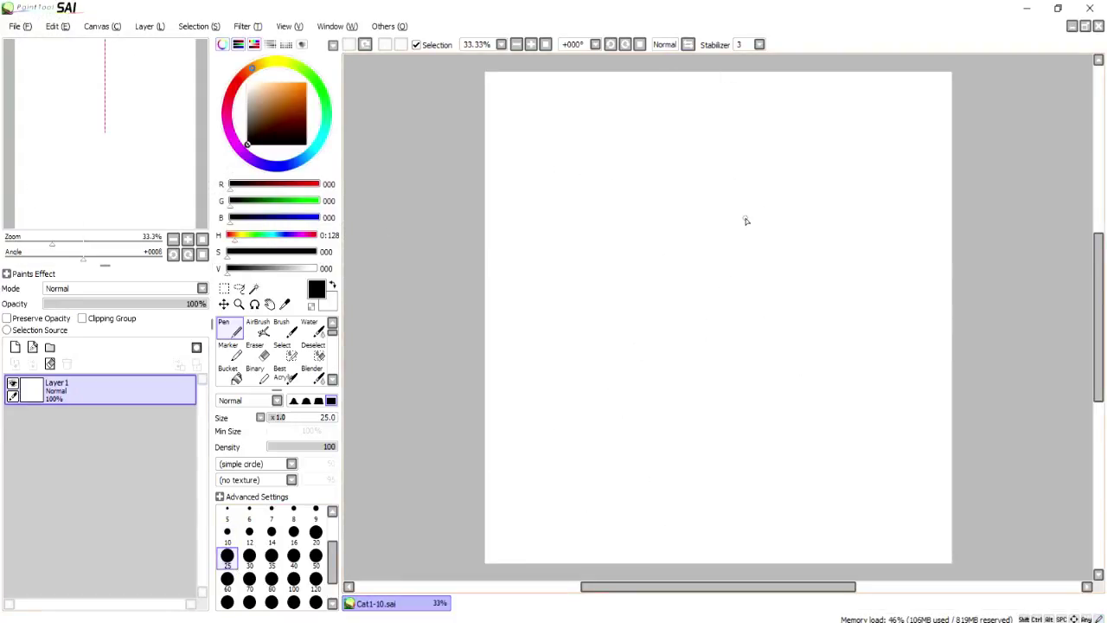
mouse_move(645, 587)
mouse_down()
mouse_move(698, 587)
mouse_move(674, 588)
mouse_up()
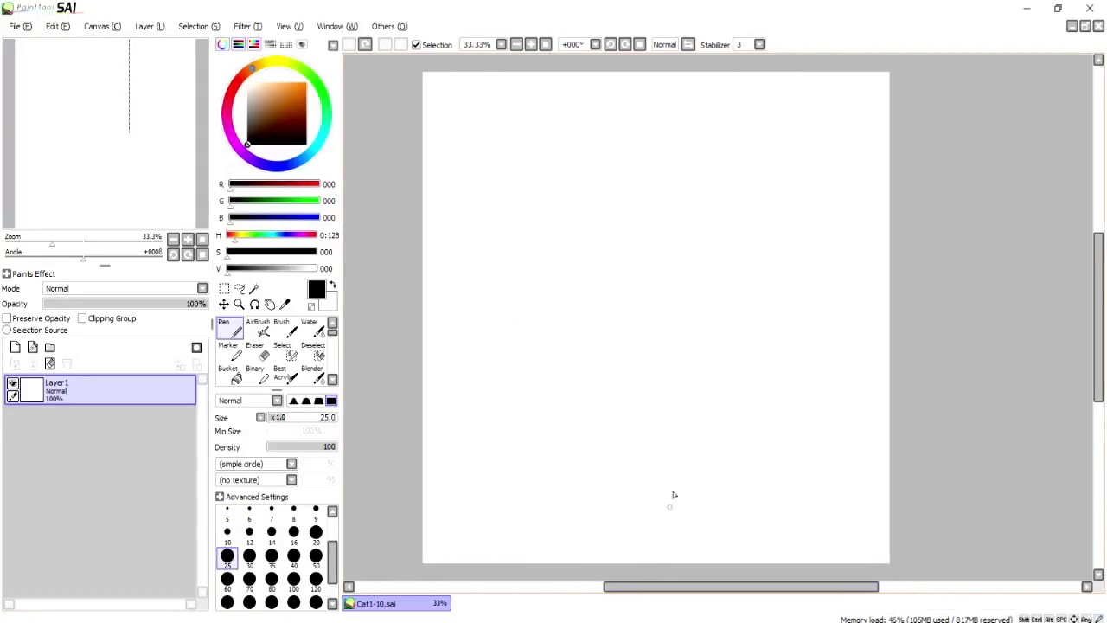
drag(578, 298, 665, 289)
key(ctrl+z)
mouse_move(425, 143)
mouse_down()
mouse_move(477, 168)
mouse_move(891, 253)
mouse_up()
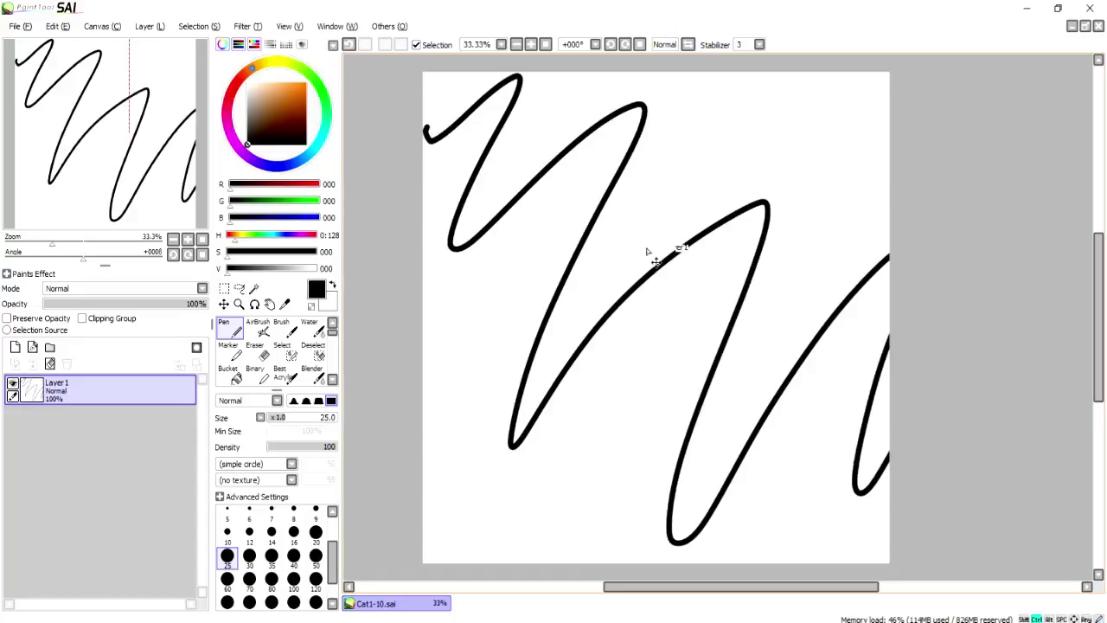
key(ctrl+z)
scroll(575, 173, up, 1)
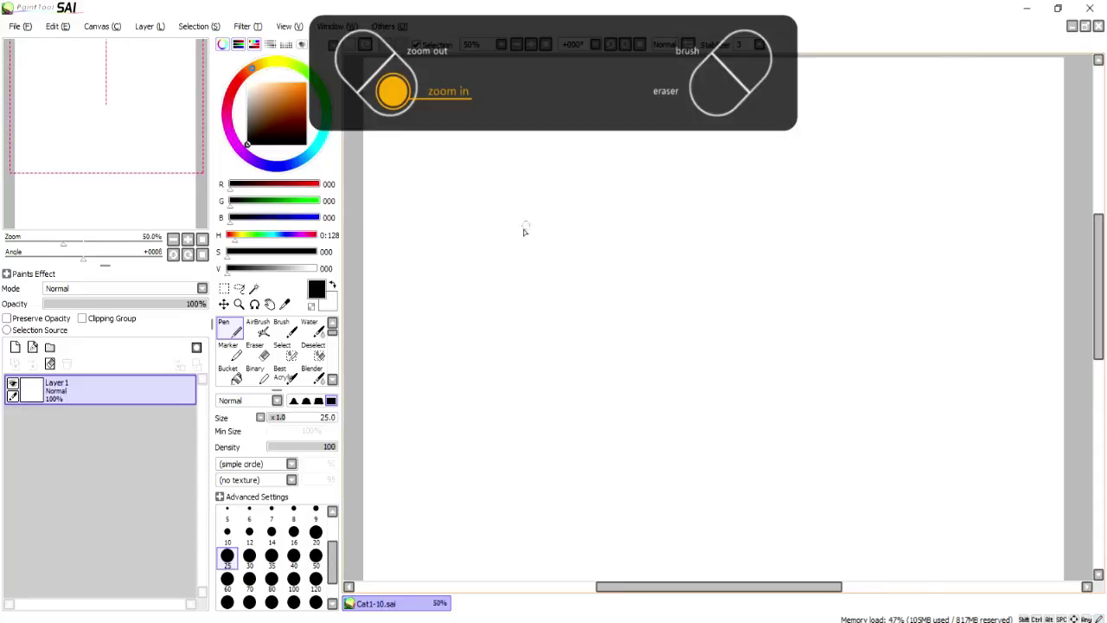
- Try sketching the top of a cat's head with two pointed ears and a dot for an eye
drag(518, 274, 687, 248)
key(ctrl+z)
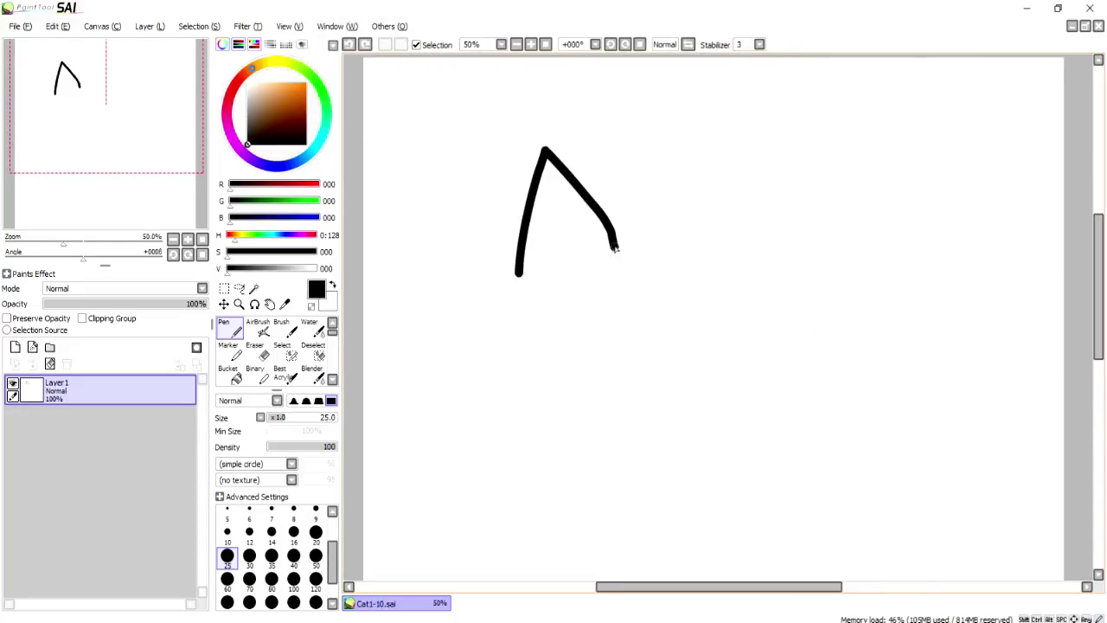
drag(615, 249, 719, 248)
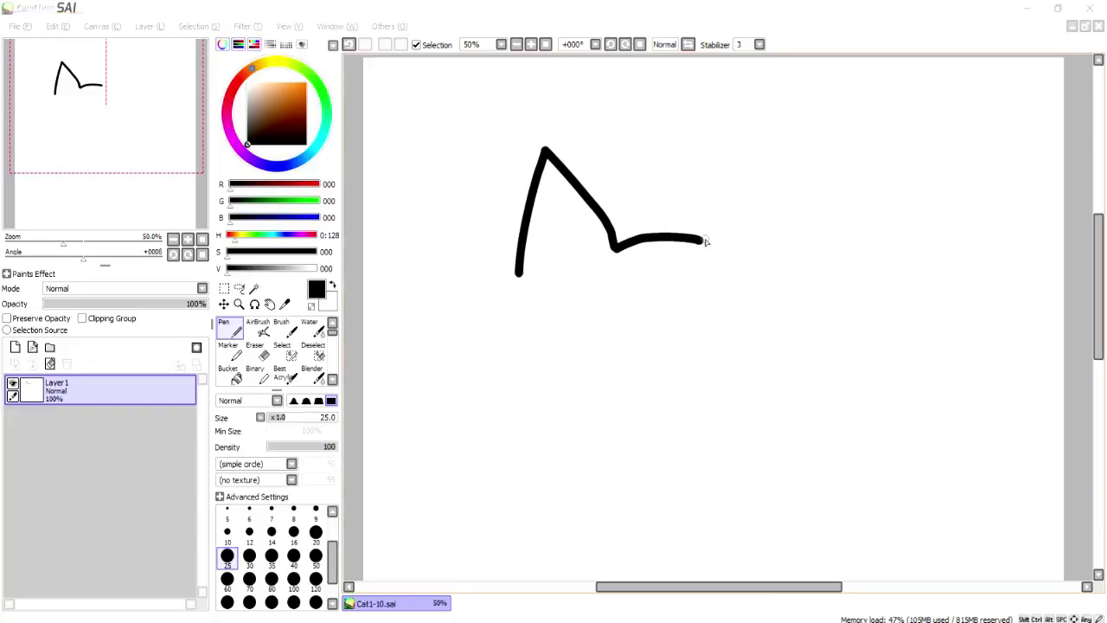
drag(705, 241, 742, 161)
key(ctrl+z)
mouse_move(705, 238)
mouse_down()
mouse_move(762, 126)
mouse_move(790, 303)
mouse_up()
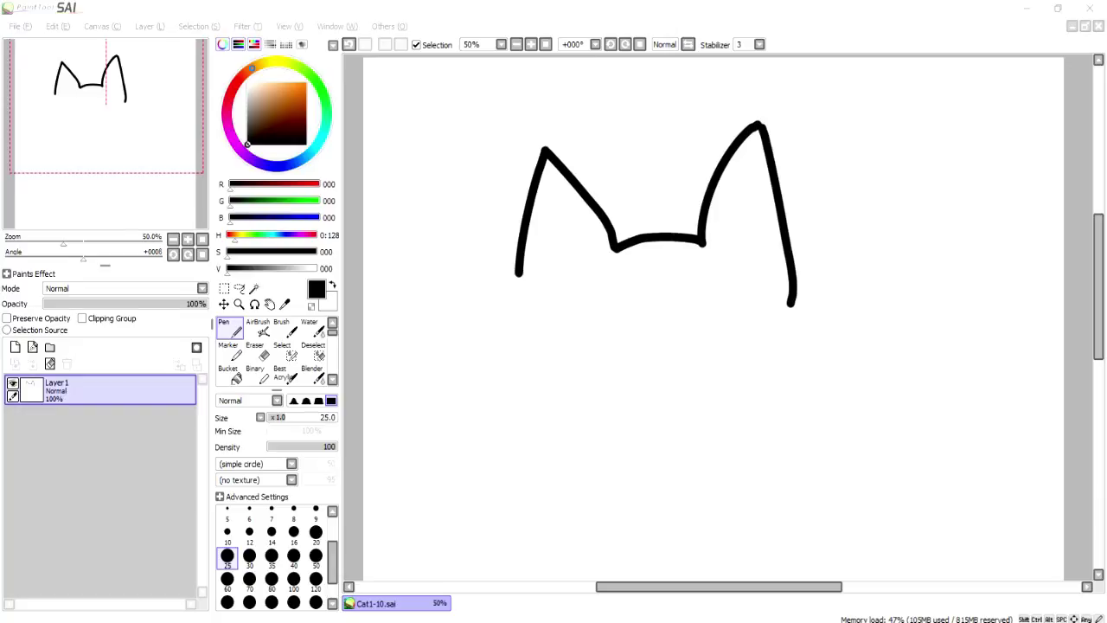
click(581, 314)
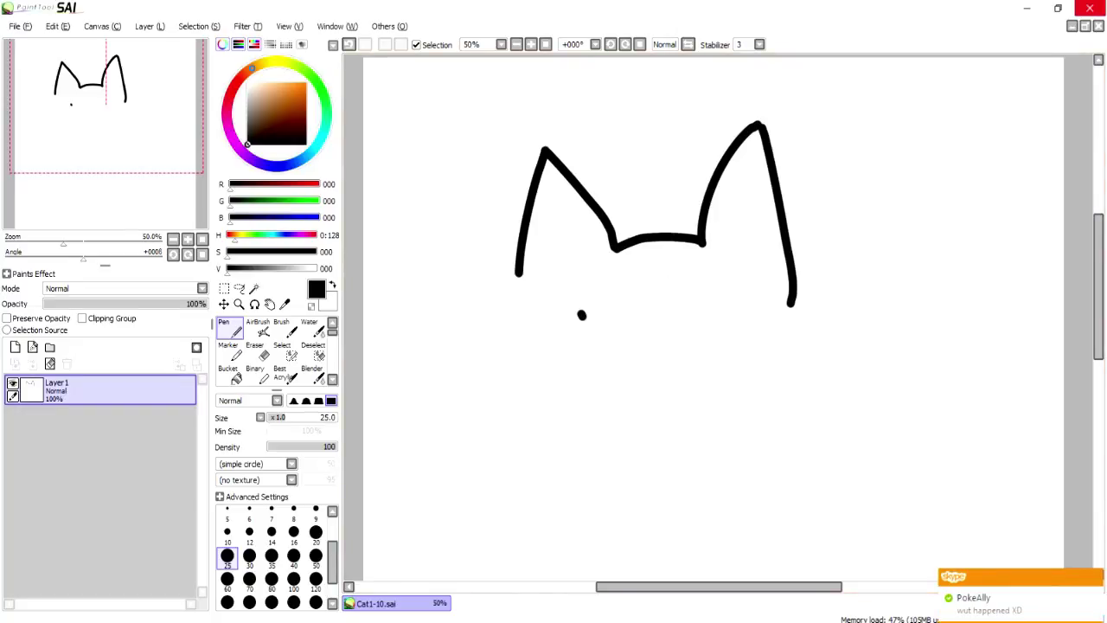
key(alt+Tab)
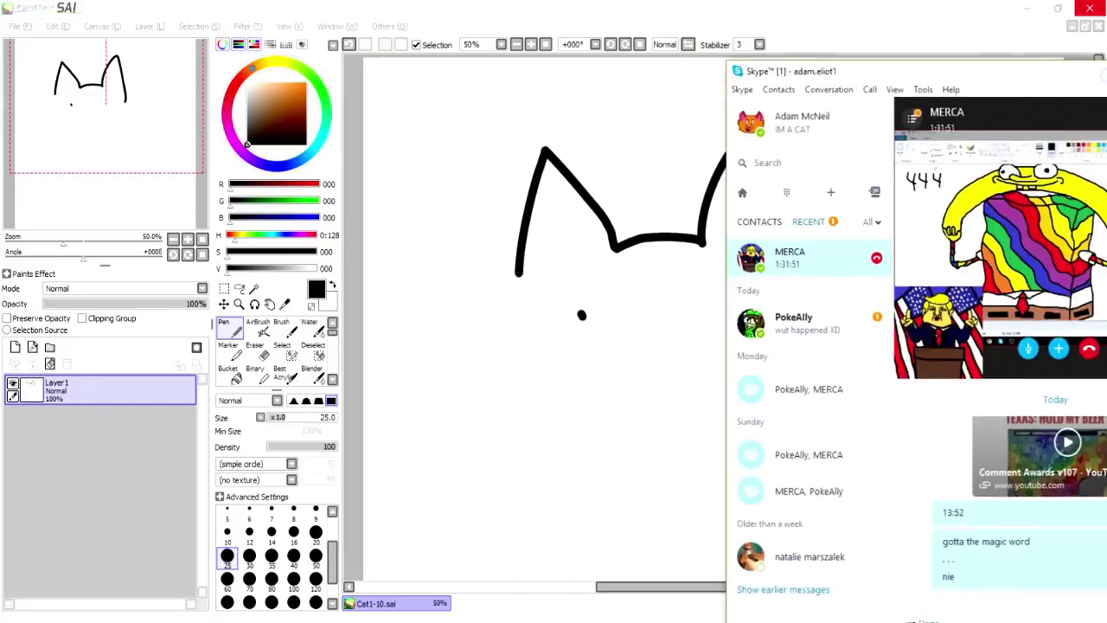
key(alt+Tab)
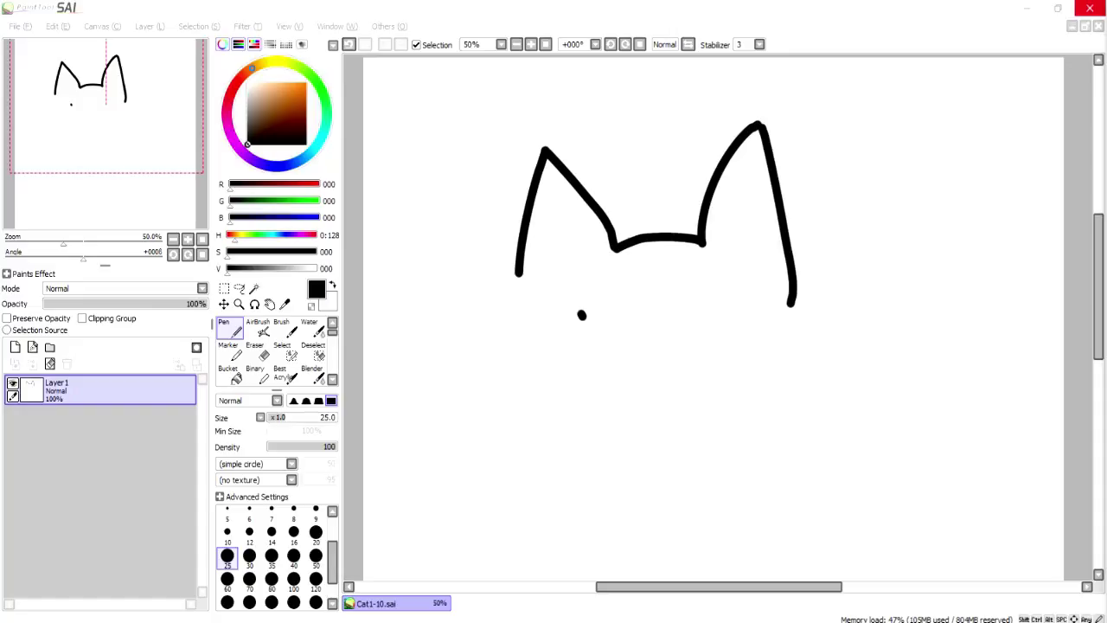
- Undo every stroke of the ear and eye sketch until the canvas is blank
key(ctrl+z)
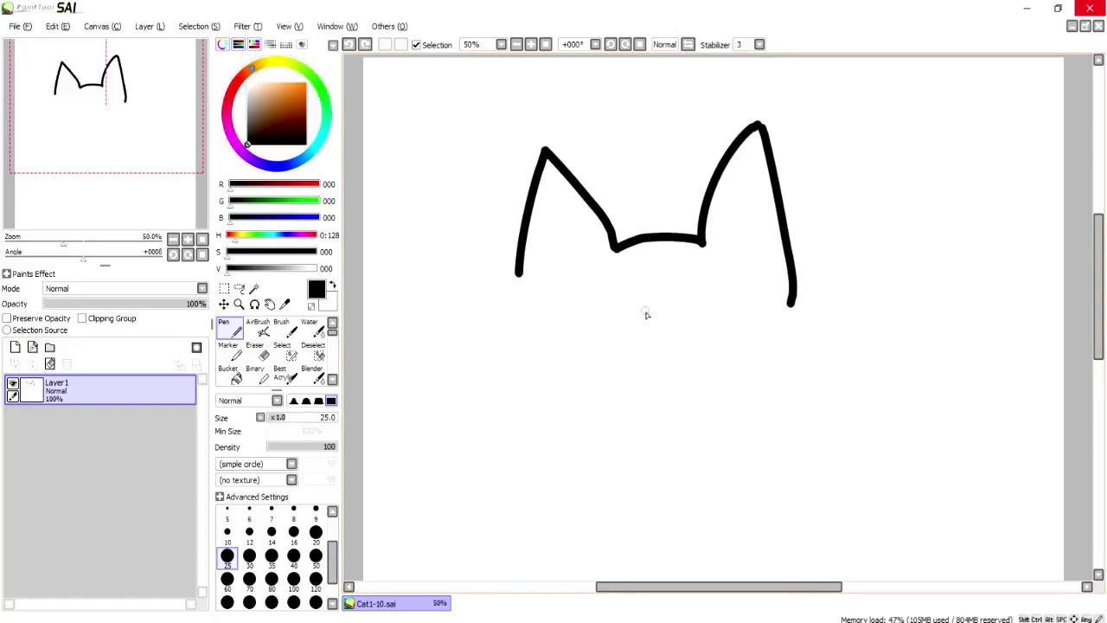
key(ctrl+z)
key(ctrl+z)
key(ctrl+z)
key(ctrl+z)
key(ctrl+z)
key(ctrl+z)
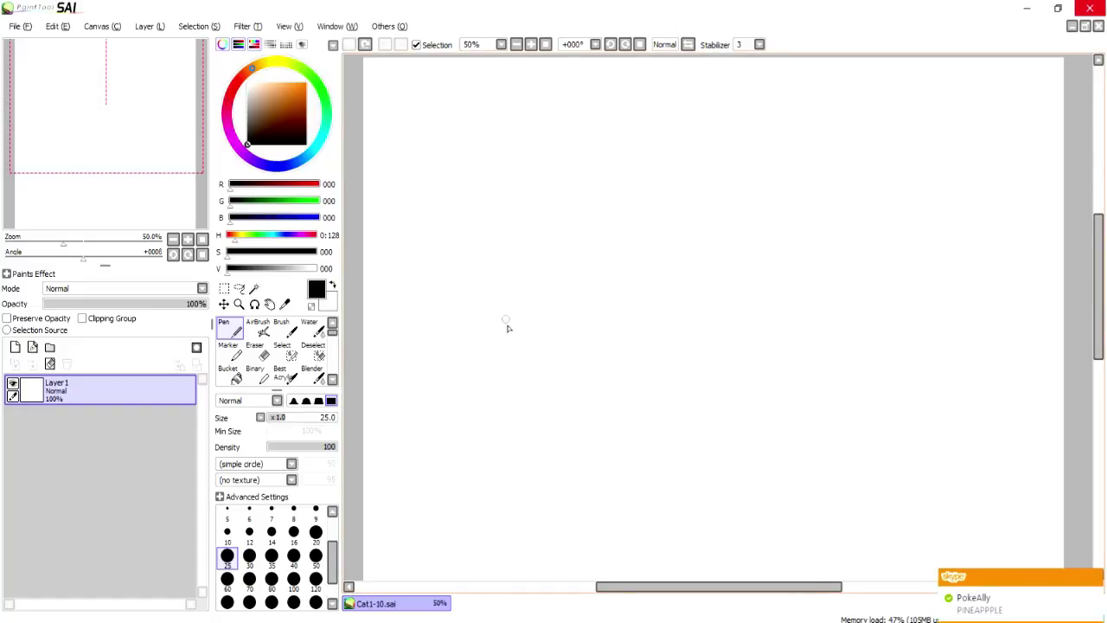
- Draw a cat's outline with two pointed ears and long open sides, plus two filled oval eyes, in black
drag(573, 123, 487, 408)
key(ctrl+z)
drag(533, 147, 490, 407)
key(ctrl+z)
drag(566, 116, 538, 375)
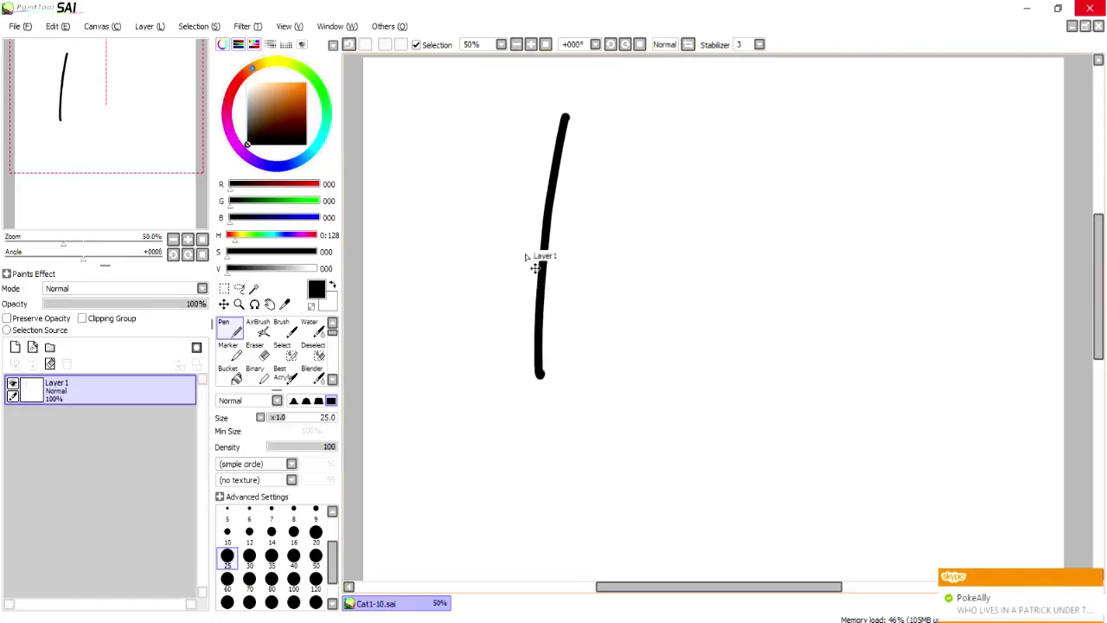
key(ctrl+z)
drag(571, 97, 517, 346)
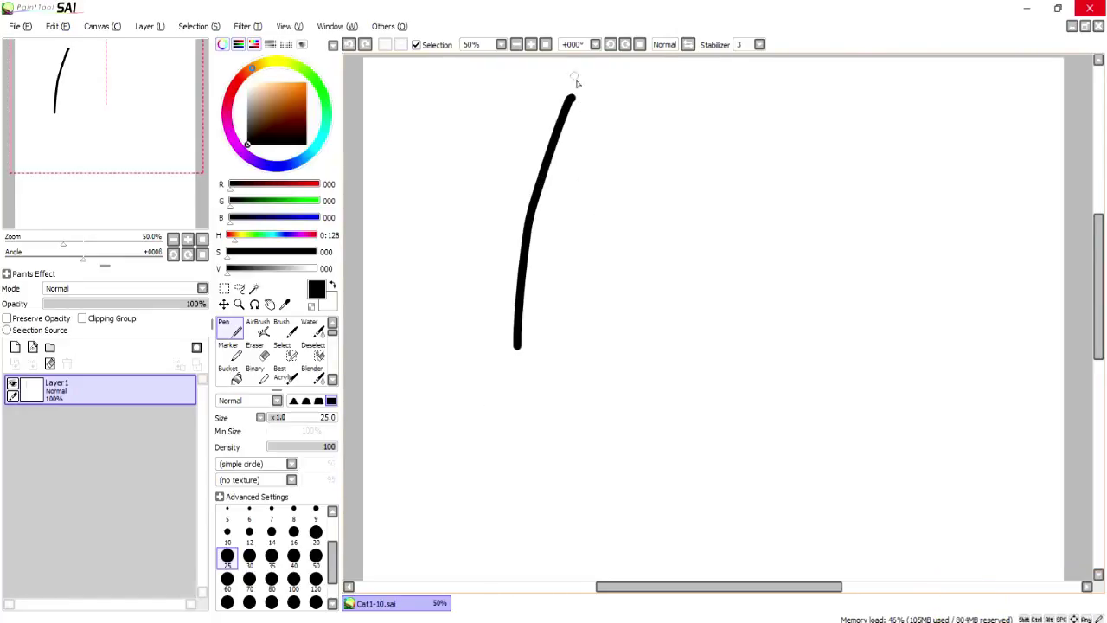
key(ctrl+z)
mouse_move(573, 95)
mouse_down()
mouse_move(647, 171)
mouse_move(710, 168)
mouse_move(780, 201)
mouse_move(711, 435)
mouse_up()
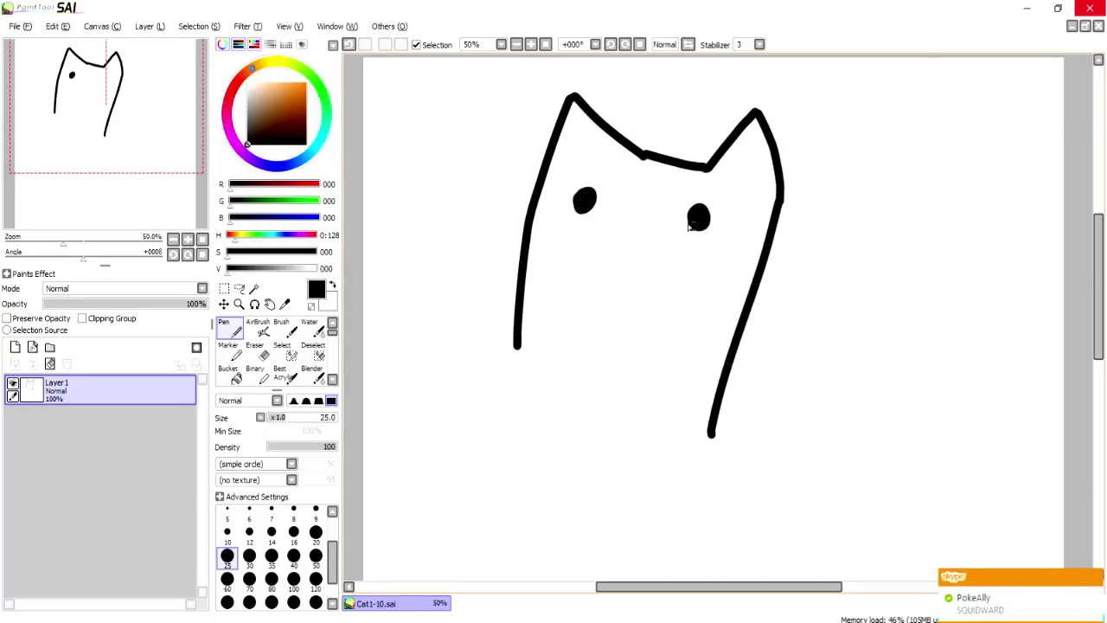
- Draw a slanted mouth line with a filled tongue hanging below it on the cat's face
drag(588, 270, 629, 292)
drag(529, 254, 571, 255)
key(ctrl+z)
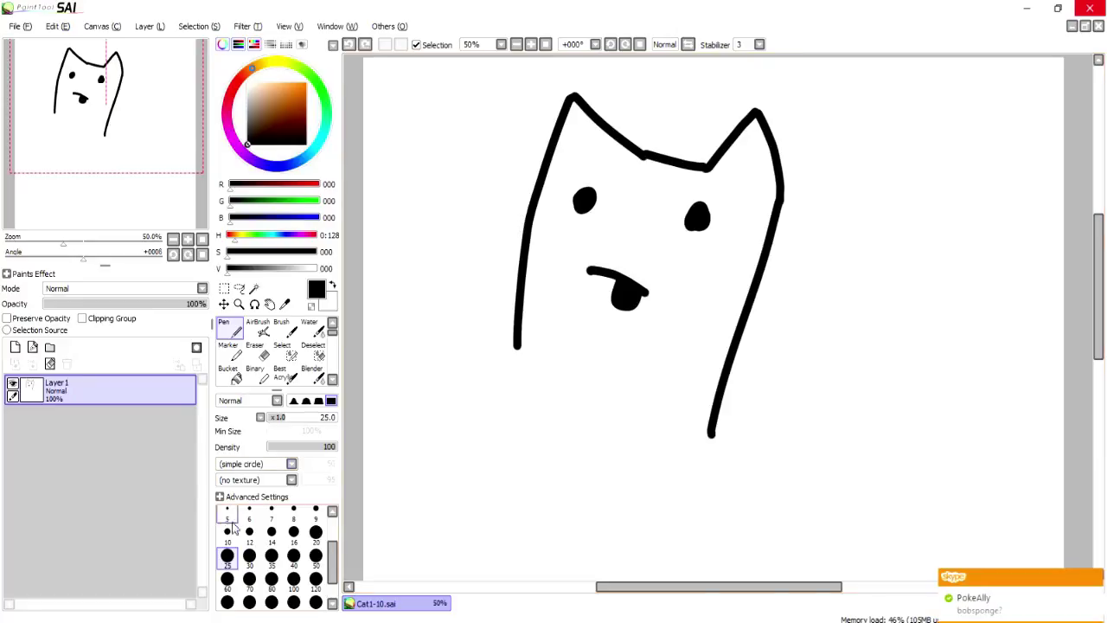
click(227, 513)
key(bracketright)
key(bracketright)
key(bracketright)
key(bracketright)
key(bracketright)
key(bracketright)
key(bracketright)
key(bracketright)
key(bracketright)
key(bracketright)
- Draw pointed inner-ear lines inside both of the cat's ears with the size 25 pen
mouse_move(559, 181)
mouse_down()
mouse_move(581, 115)
mouse_move(608, 164)
mouse_up()
key(ctrl+z)
drag(576, 129, 629, 168)
mouse_move(717, 178)
mouse_down()
mouse_move(750, 139)
mouse_move(767, 222)
mouse_up()
key(ctrl+z)
drag(757, 138, 767, 218)
key(ctrl+z)
drag(757, 136, 756, 203)
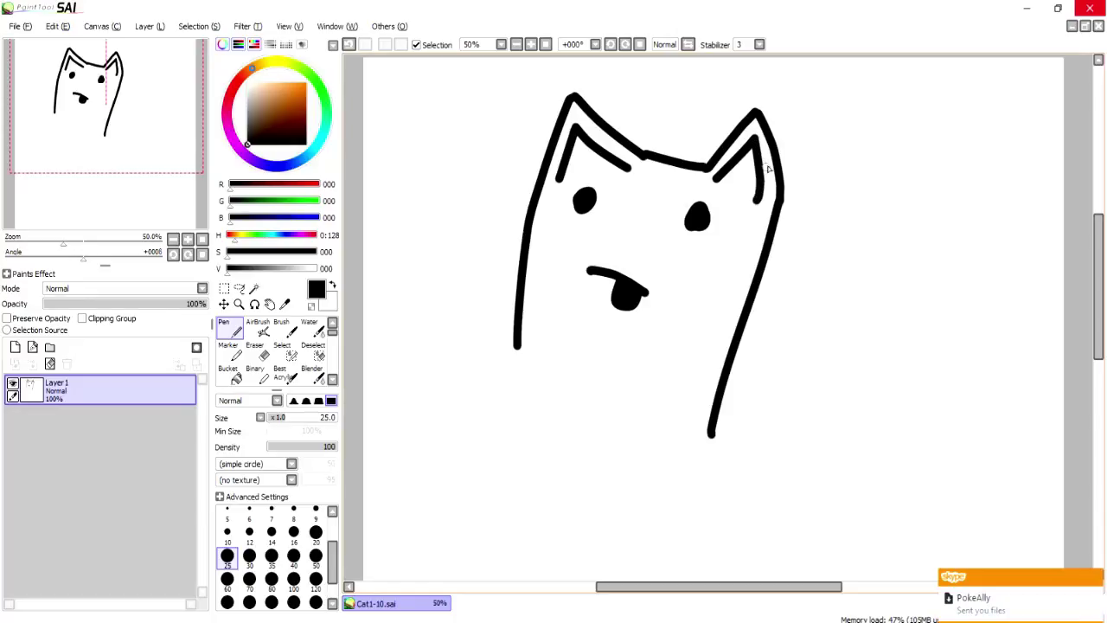
- Erase the lower end of the cat's right-hand side line, setting the eraser size to 30
click(257, 352)
drag(719, 377, 732, 378)
click(249, 581)
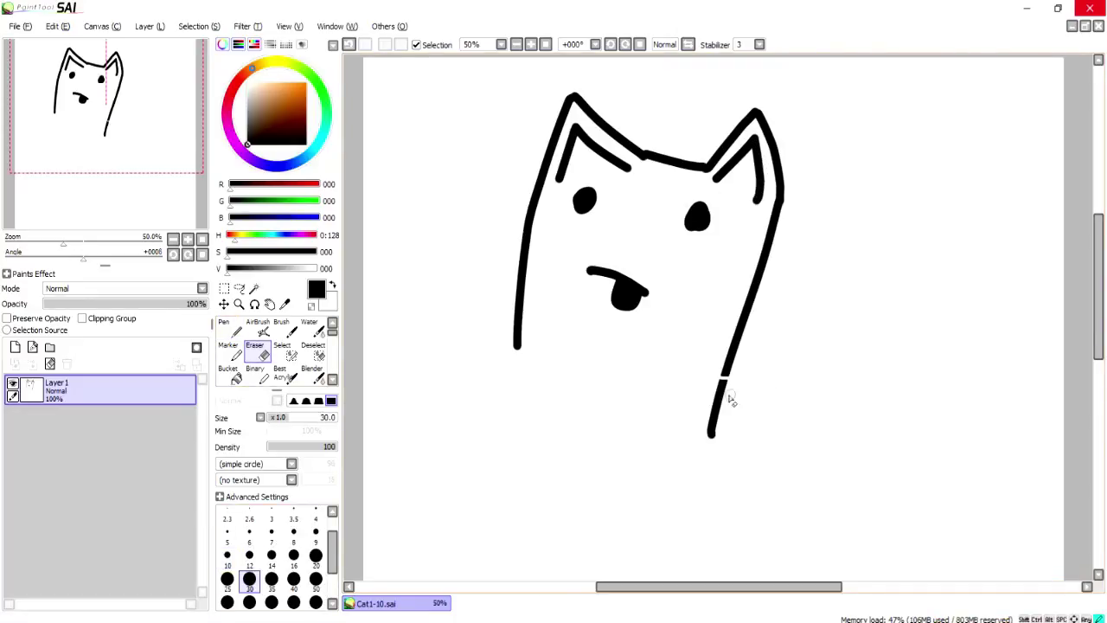
- Trim the rounded ends of the mouth line with the eraser and redraw its right corner into the tongue
scroll(627, 290, up, 4)
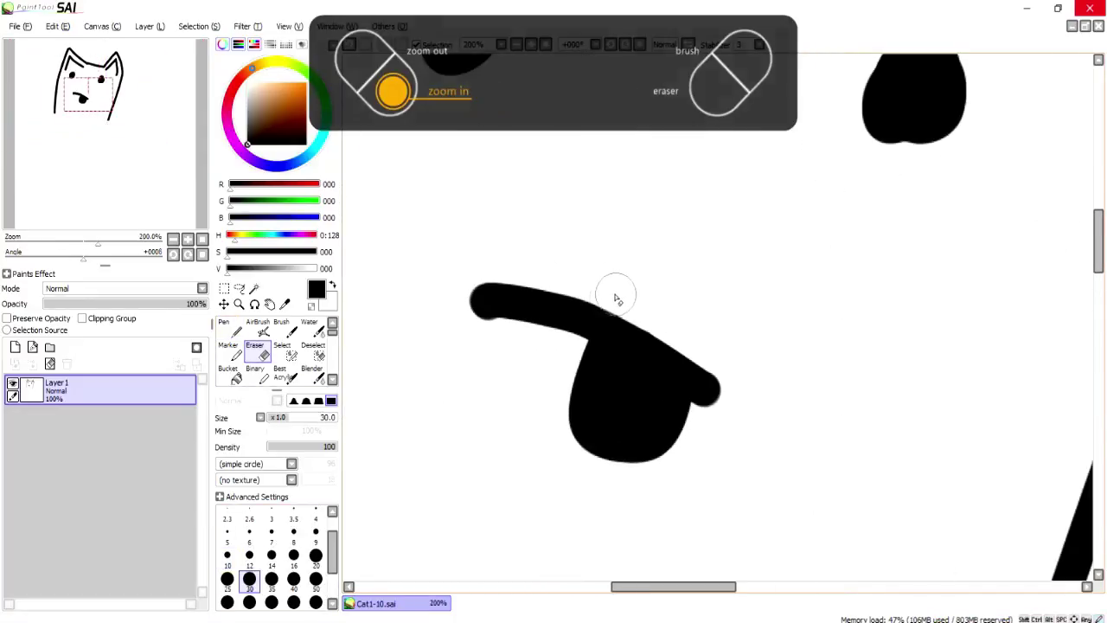
drag(498, 344, 463, 341)
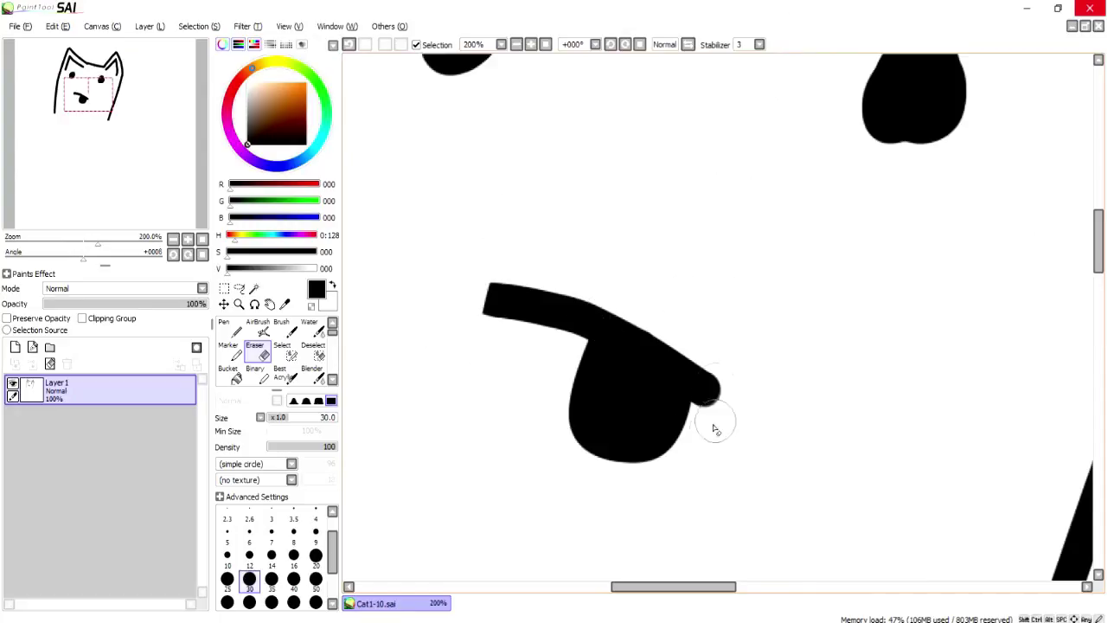
drag(715, 421, 736, 338)
scroll(732, 417, down, 1)
click(236, 336)
mouse_move(547, 327)
mouse_down()
mouse_move(601, 351)
mouse_move(716, 379)
mouse_up()
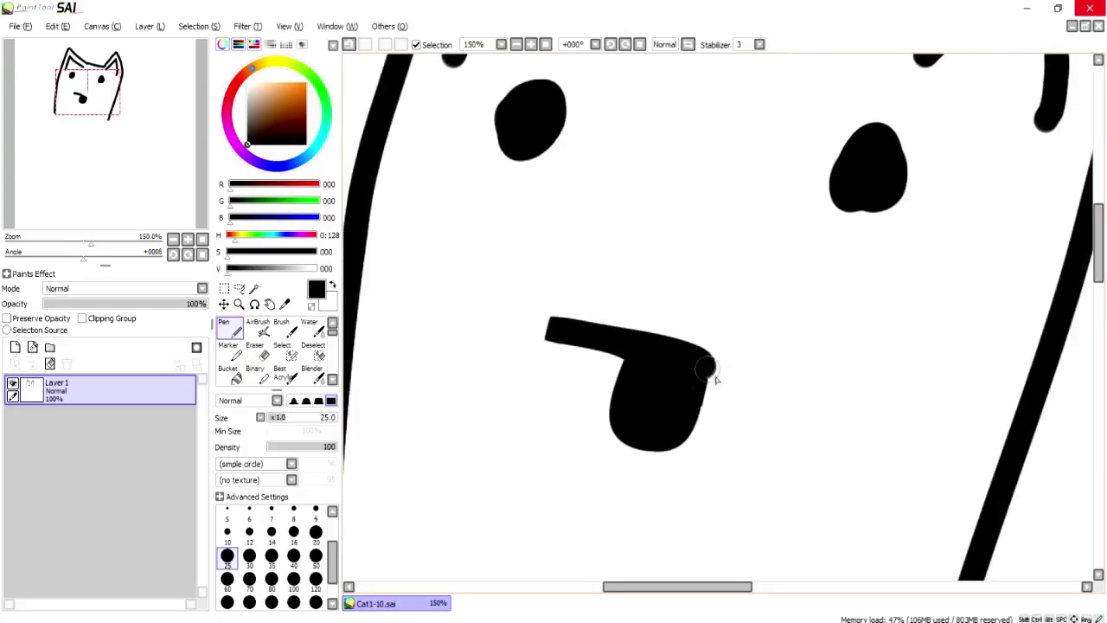
- Erase both oval eyes and replace them with smaller round dots using the size 25 pen
key(e)
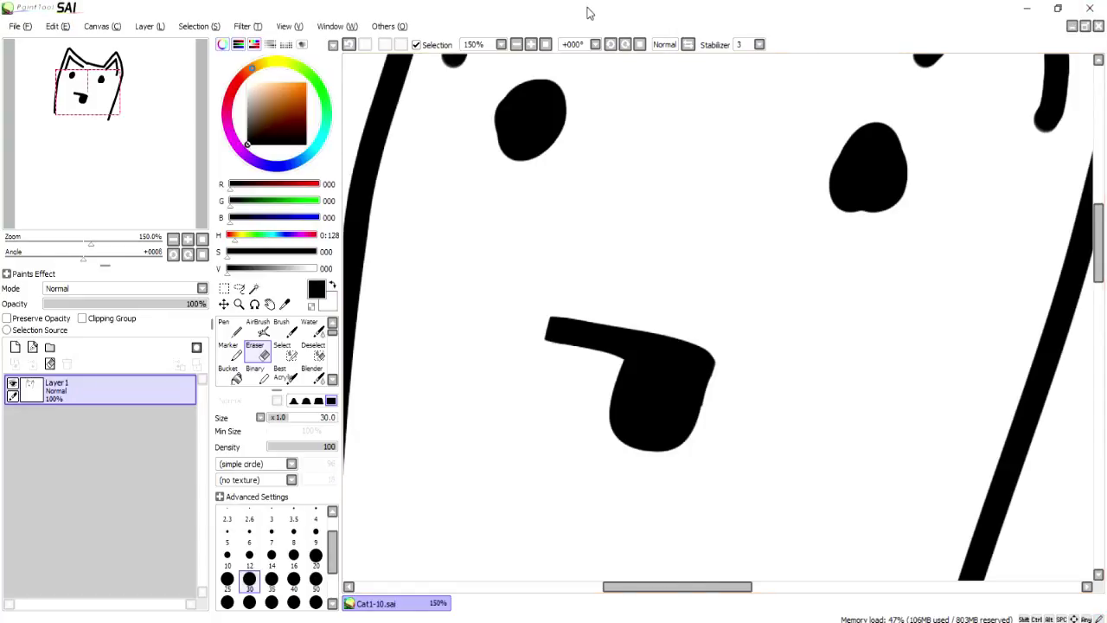
scroll(583, 141, up, 3)
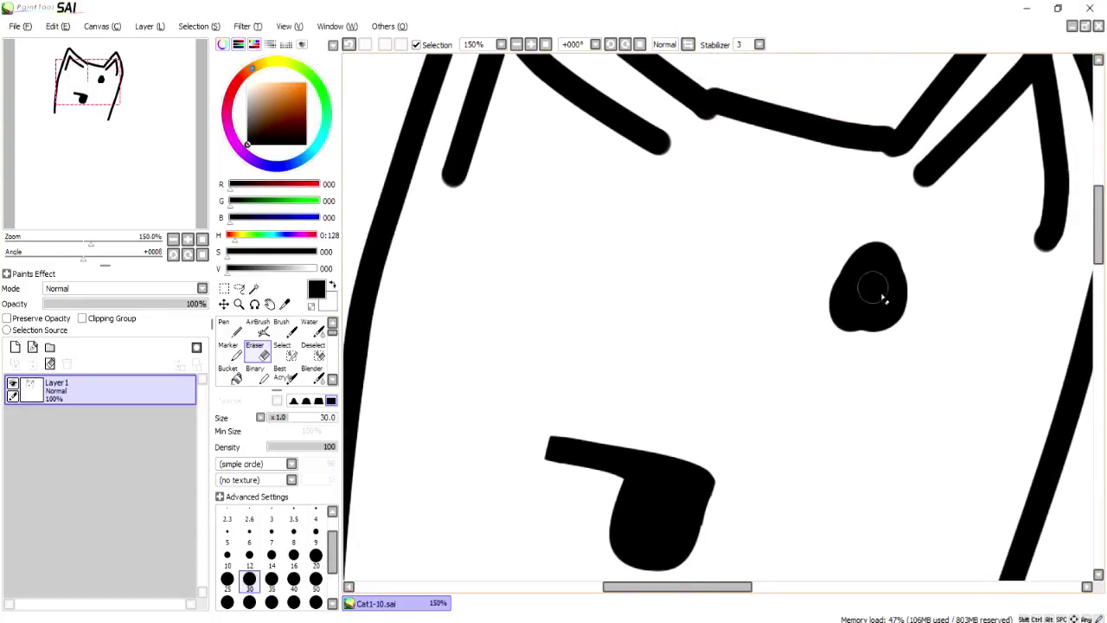
drag(883, 298, 882, 291)
key(n)
drag(524, 286, 537, 282)
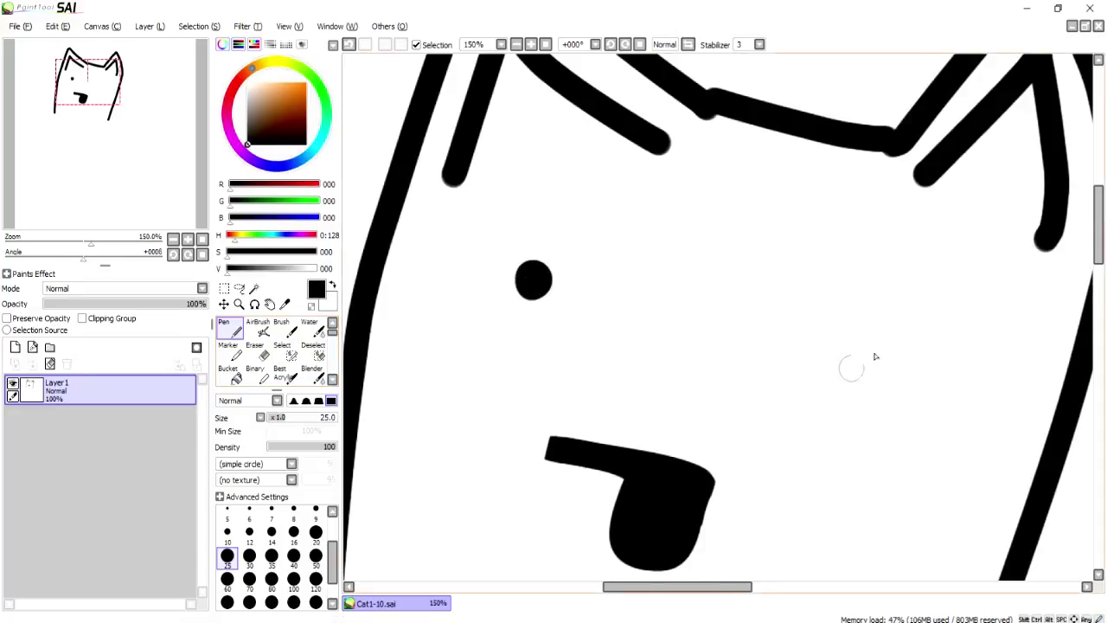
drag(836, 334, 828, 343)
key(minus)
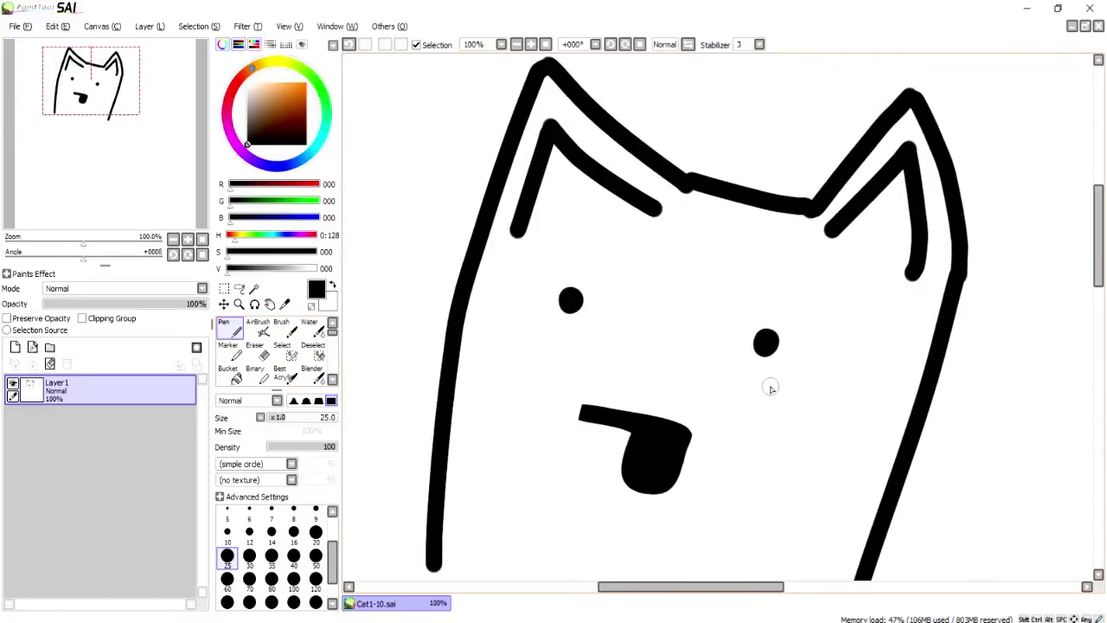
- Erase the rounded ends of the inner-ear lines in both ears so they are cut off straight
key(plus)
key(e)
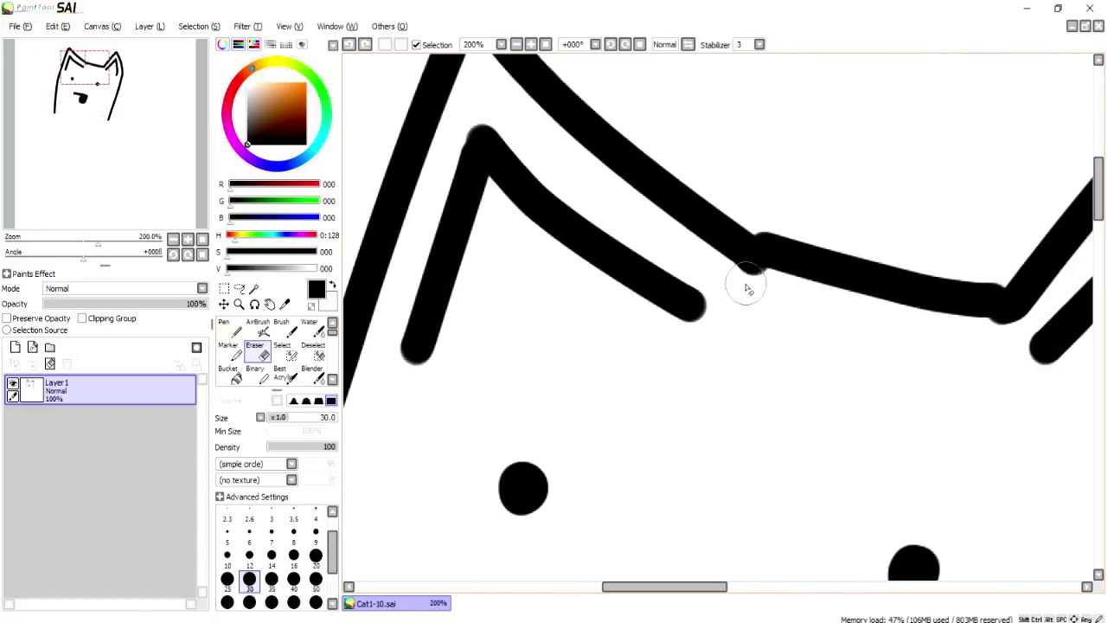
drag(715, 294, 699, 321)
drag(404, 367, 426, 375)
drag(681, 587, 739, 586)
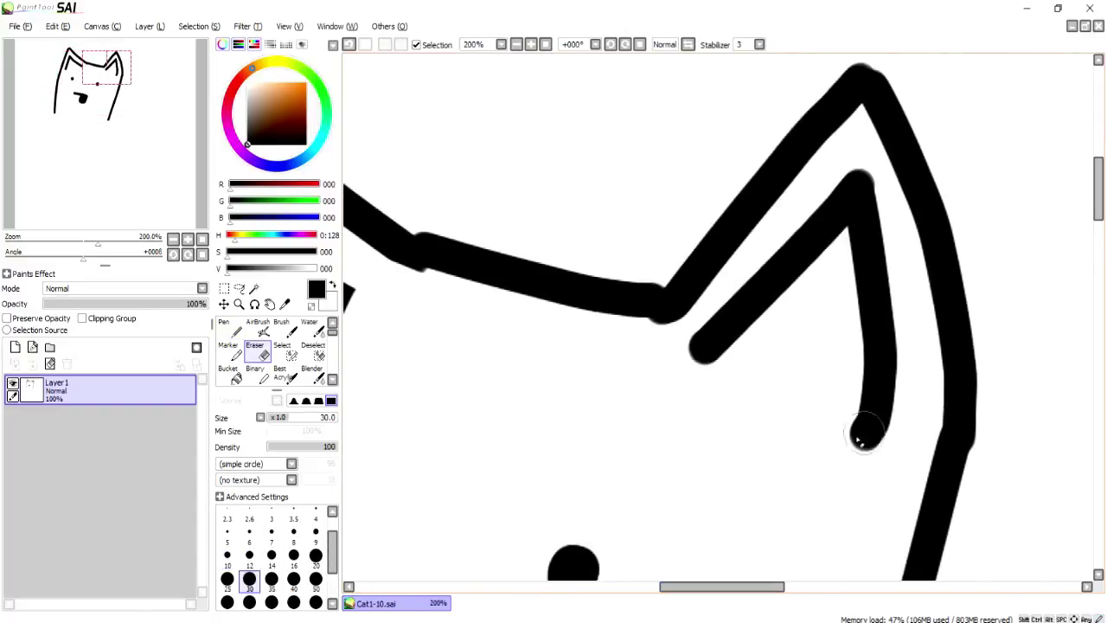
drag(845, 436, 870, 455)
drag(685, 355, 717, 371)
- Smooth the join between the head line and the right-hand ear with the pen and eraser at size 10
key(plus)
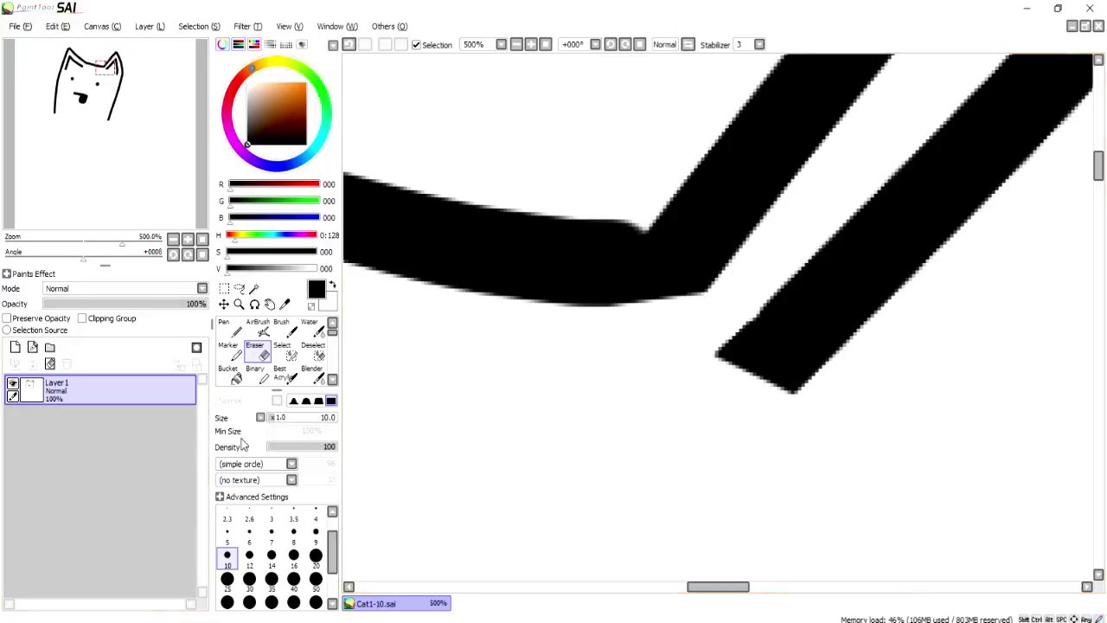
key(n)
drag(675, 200, 694, 175)
mouse_move(635, 208)
mouse_down()
mouse_move(678, 192)
mouse_move(739, 110)
mouse_up()
drag(604, 232, 685, 153)
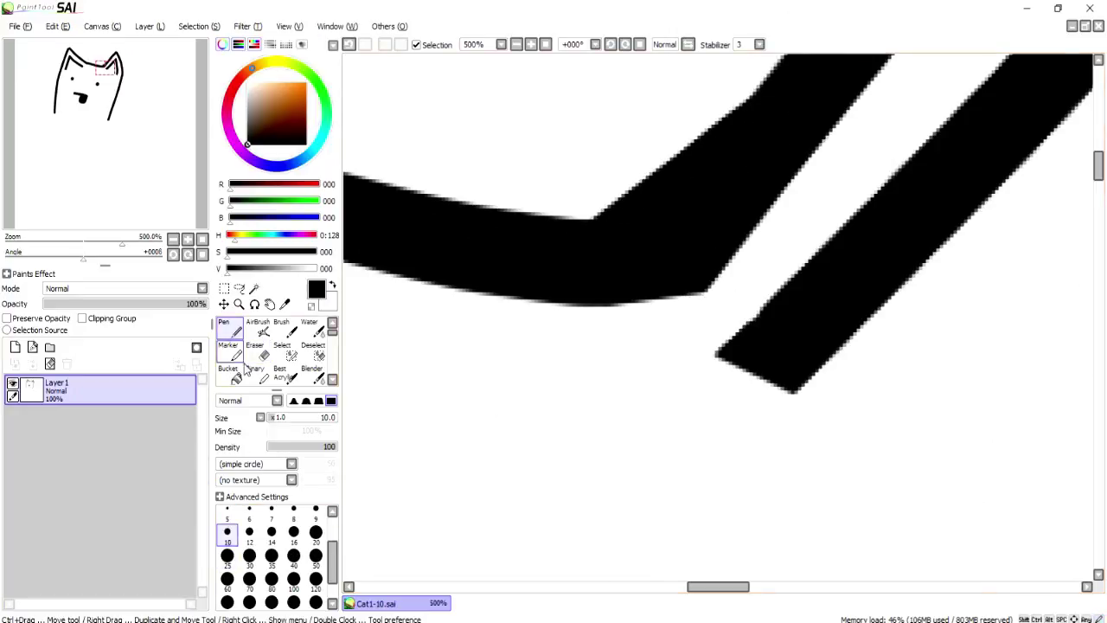
click(256, 352)
drag(653, 316, 814, 173)
drag(695, 298, 724, 271)
- Fill the notch above the join between the left-hand ear and the head line with the size 10 pen
key(minus)
key(minus)
key(minus)
drag(692, 587, 643, 587)
key(plus)
key(plus)
key(plus)
key(plus)
click(230, 328)
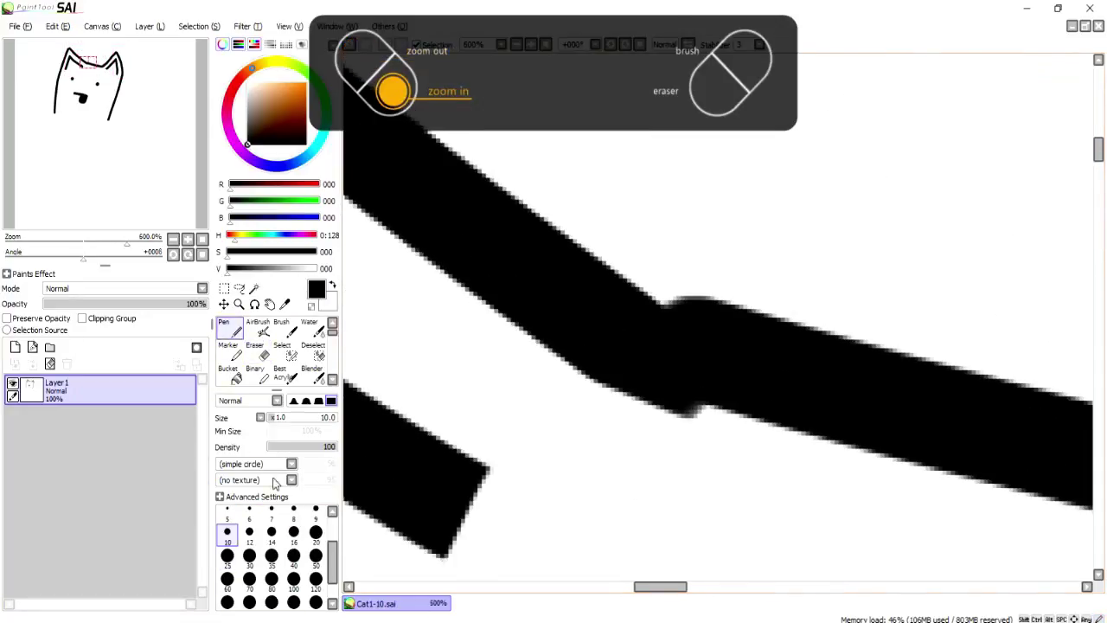
drag(583, 256, 683, 314)
- Erase the bumps along both edges of the left-hand ear's join with the head line
click(256, 352)
mouse_move(708, 436)
mouse_down()
mouse_move(556, 368)
mouse_move(779, 469)
mouse_up()
key(ctrl+z)
scroll(696, 423, down, 4)
scroll(666, 385, up, 4)
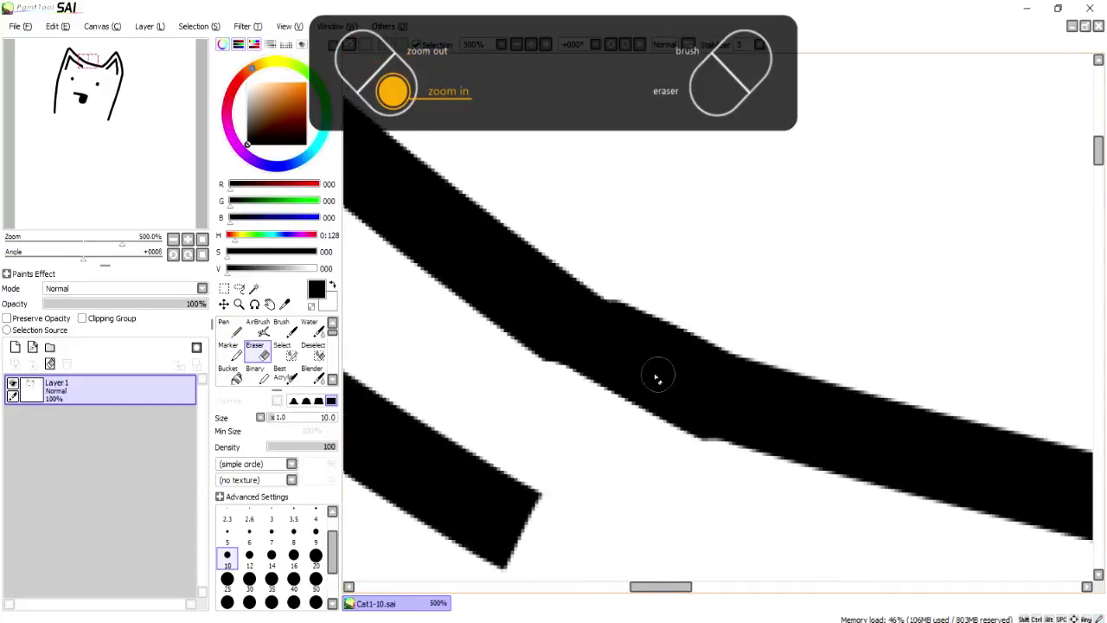
drag(497, 361, 558, 387)
drag(699, 468, 740, 481)
scroll(698, 463, down, 4)
scroll(675, 415, up, 3)
drag(655, 362, 804, 401)
mouse_move(683, 372)
mouse_down()
mouse_move(816, 416)
mouse_move(830, 432)
mouse_up()
key(ctrl+z)
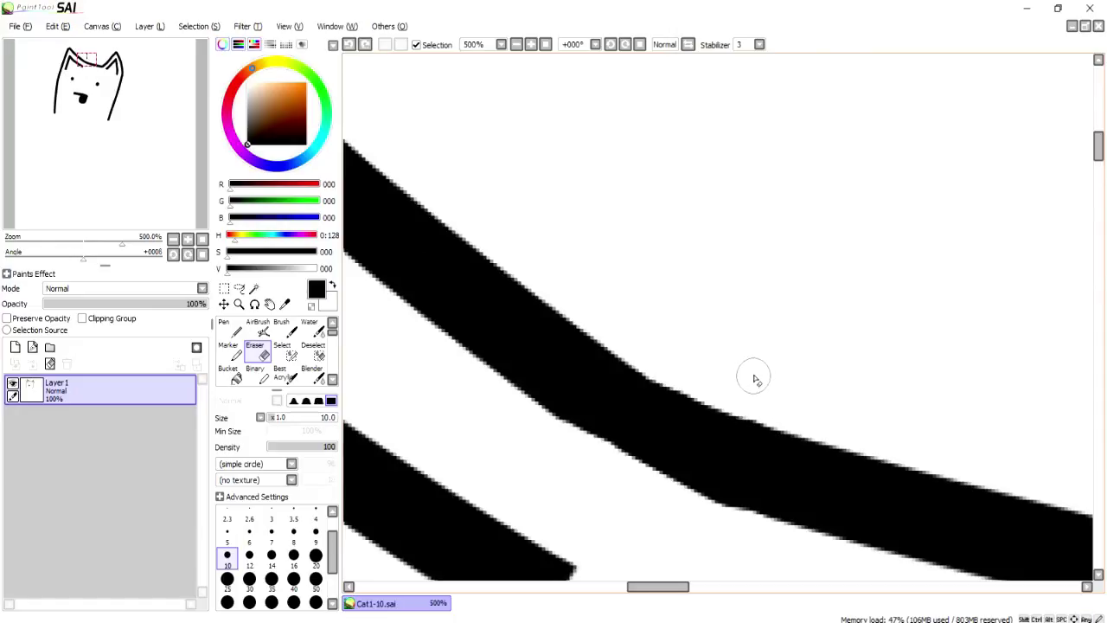
- Shave off the kink on the outer edge where the right-hand ear meets the cat's side line
drag(1098, 145, 1098, 161)
scroll(458, 452, down, 5)
scroll(716, 467, up, 4)
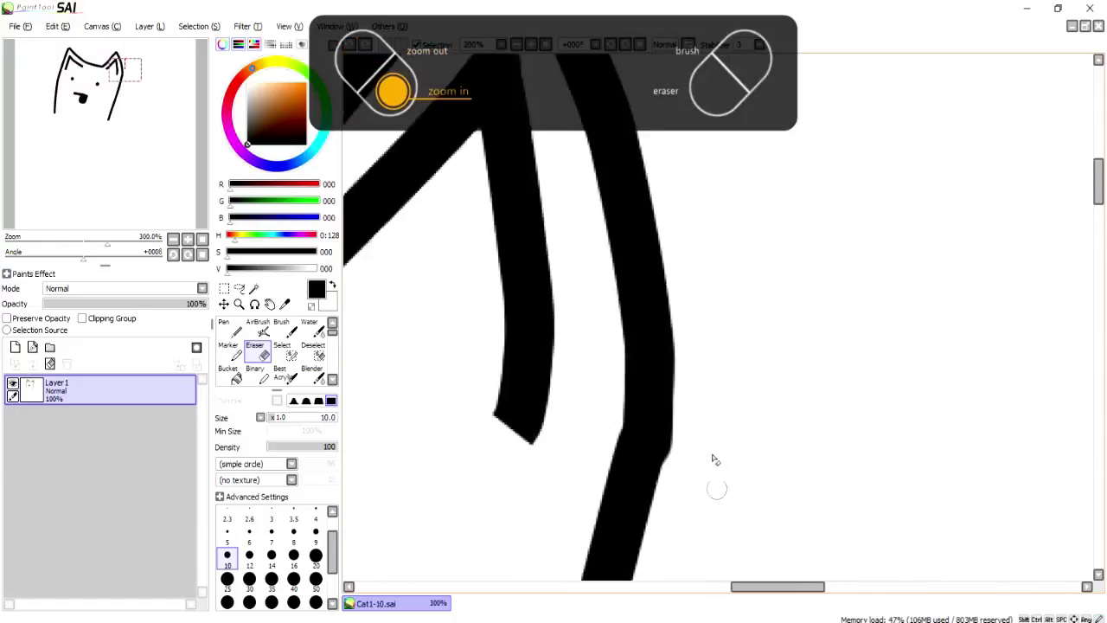
mouse_move(678, 425)
mouse_down()
mouse_move(658, 481)
mouse_move(725, 240)
mouse_up()
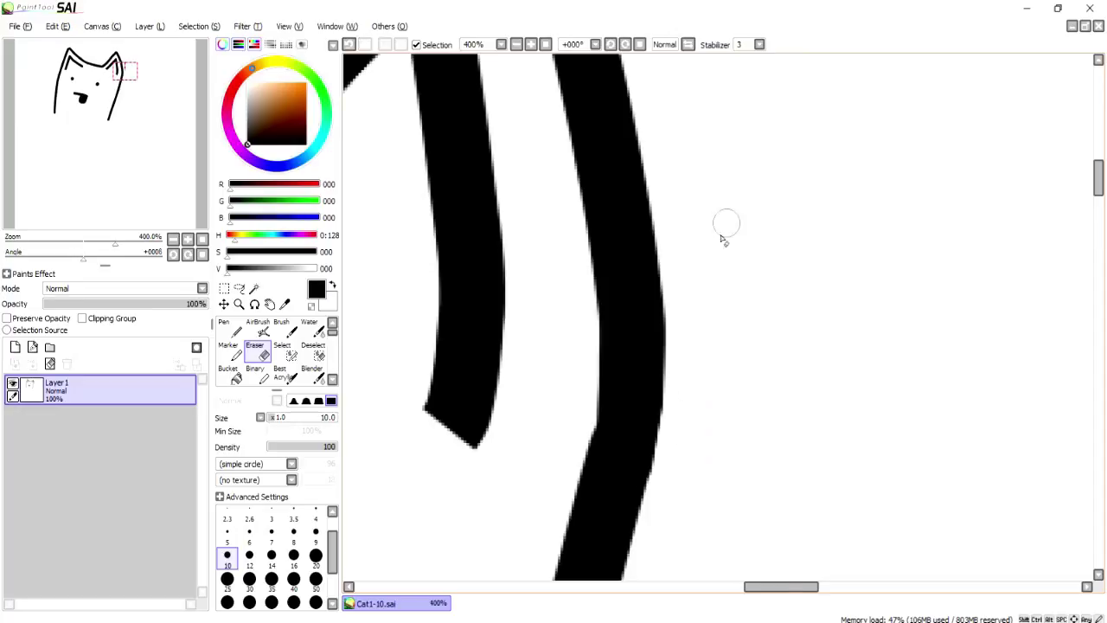
drag(663, 481, 678, 417)
- Trim the rounded outer tip of the right-hand ear with the size 10 eraser
drag(1097, 171, 1098, 136)
drag(770, 588, 753, 587)
mouse_move(627, 162)
mouse_down()
mouse_move(568, 144)
mouse_move(718, 182)
mouse_up()
scroll(664, 338, down, 4)
drag(680, 587, 598, 587)
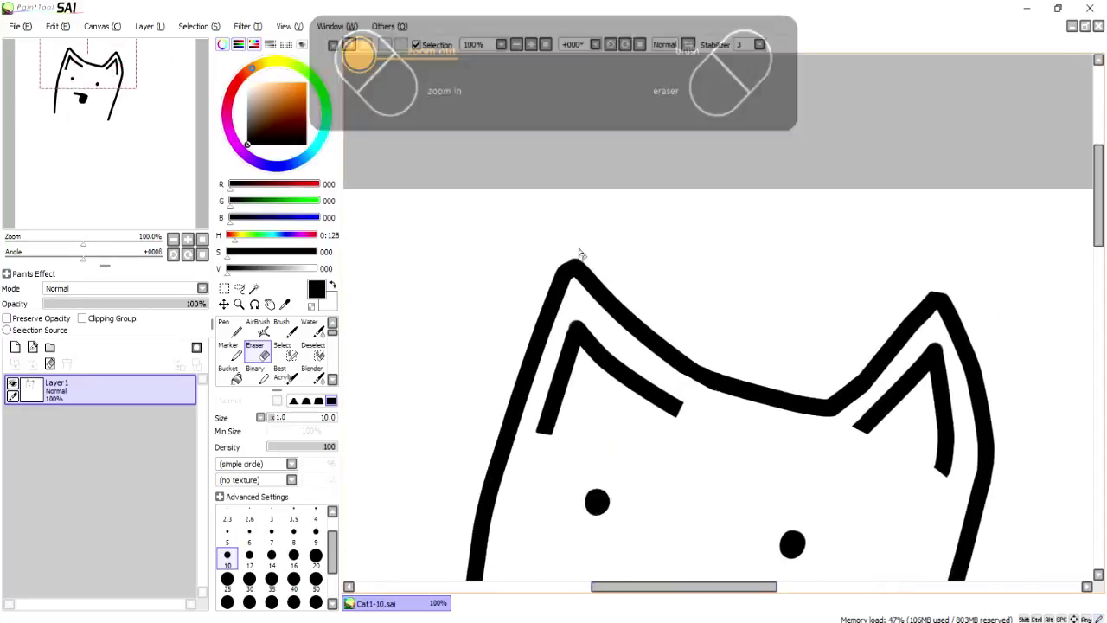
- Trim the outer tip of the left-hand ear and the tip of its inner line with the size 10 eraser
scroll(578, 254, up, 4)
mouse_move(618, 288)
mouse_down()
mouse_move(524, 315)
mouse_move(667, 283)
mouse_up()
scroll(594, 433, down, 4)
scroll(583, 485, up, 4)
drag(592, 504, 664, 486)
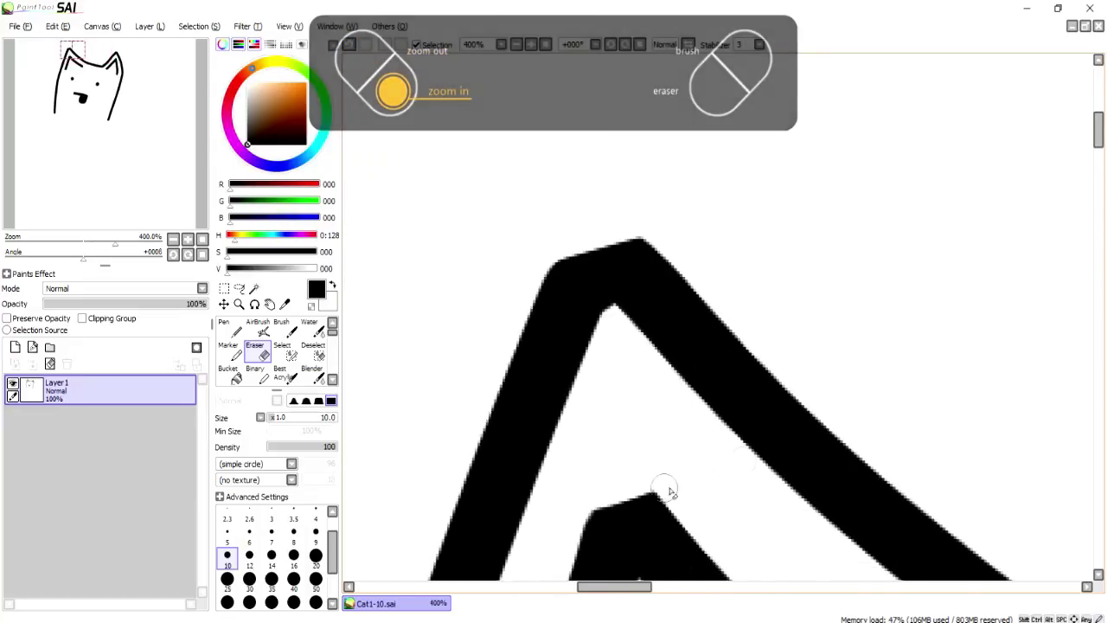
mouse_move(560, 553)
mouse_down()
mouse_move(598, 491)
mouse_move(683, 490)
mouse_up()
key(ctrl+z)
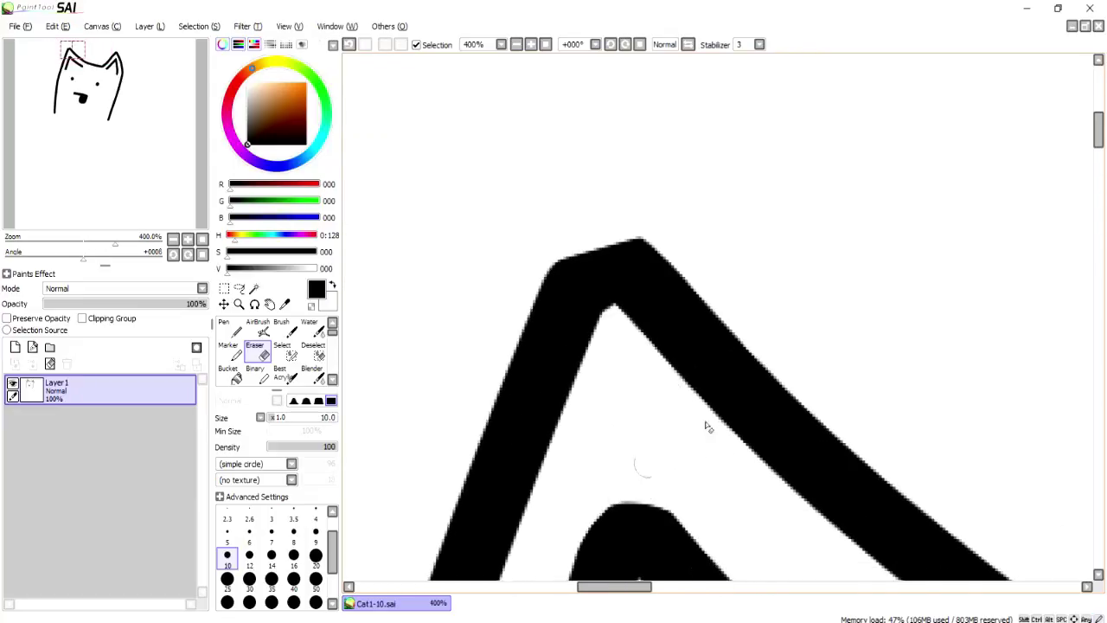
- Add a new layer and place it beneath the line-art layer
drag(1097, 141, 1101, 264)
scroll(1000, 248, down, 6)
drag(683, 589, 744, 593)
drag(1102, 275, 1103, 251)
click(15, 347)
drag(52, 389, 95, 433)
- Fill the cat's head and ears inside the outline with orange (255, 128, 1) using the size 30 pen on the new layer
scroll(685, 299, up, 2)
key(n)
mouse_move(525, 420)
mouse_down()
mouse_move(751, 270)
mouse_move(542, 297)
mouse_move(584, 349)
mouse_move(717, 173)
mouse_move(786, 357)
mouse_move(963, 287)
mouse_move(934, 415)
mouse_move(870, 262)
mouse_move(917, 334)
mouse_move(865, 398)
mouse_move(809, 378)
mouse_move(742, 424)
mouse_move(795, 406)
mouse_move(877, 437)
mouse_move(831, 438)
mouse_move(833, 450)
mouse_move(905, 478)
mouse_move(793, 444)
mouse_move(881, 475)
mouse_up()
drag(1099, 265, 1099, 238)
mouse_move(565, 366)
mouse_down()
mouse_move(539, 453)
mouse_move(664, 192)
mouse_move(619, 109)
mouse_move(726, 199)
mouse_move(703, 174)
mouse_move(754, 234)
mouse_move(891, 258)
mouse_move(918, 338)
mouse_up()
drag(734, 587, 804, 586)
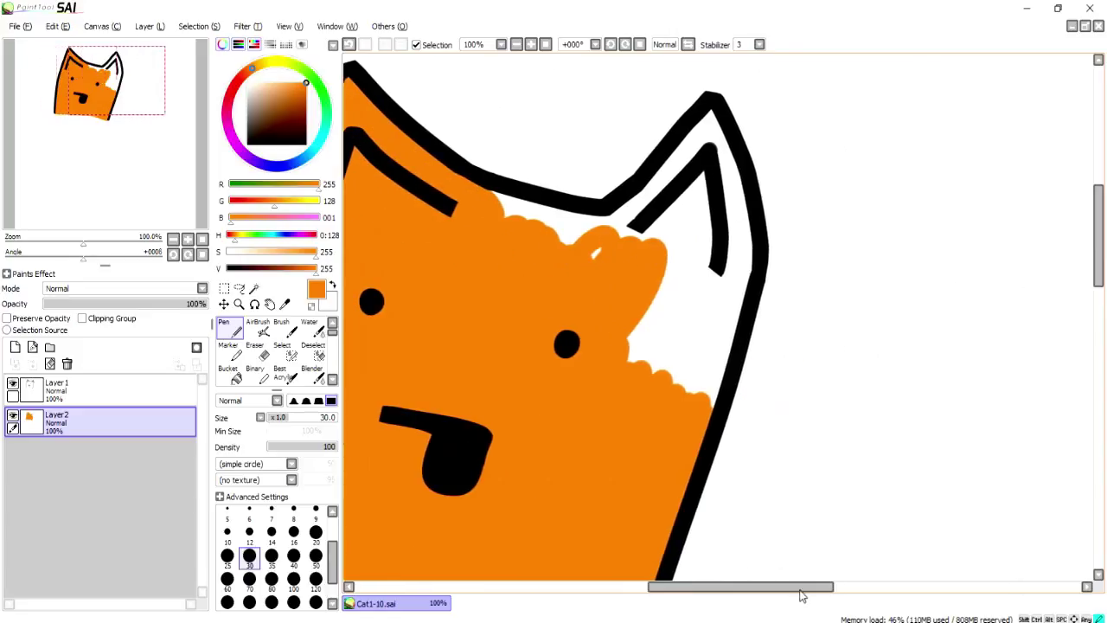
mouse_move(657, 216)
mouse_down()
mouse_move(685, 399)
mouse_move(731, 251)
mouse_move(688, 186)
mouse_up()
mouse_move(483, 204)
mouse_down()
mouse_move(636, 239)
mouse_move(710, 121)
mouse_up()
- Paint the strips between the outer and inner lines on the facing sides of both ears red (255, 52, 1)
click(246, 73)
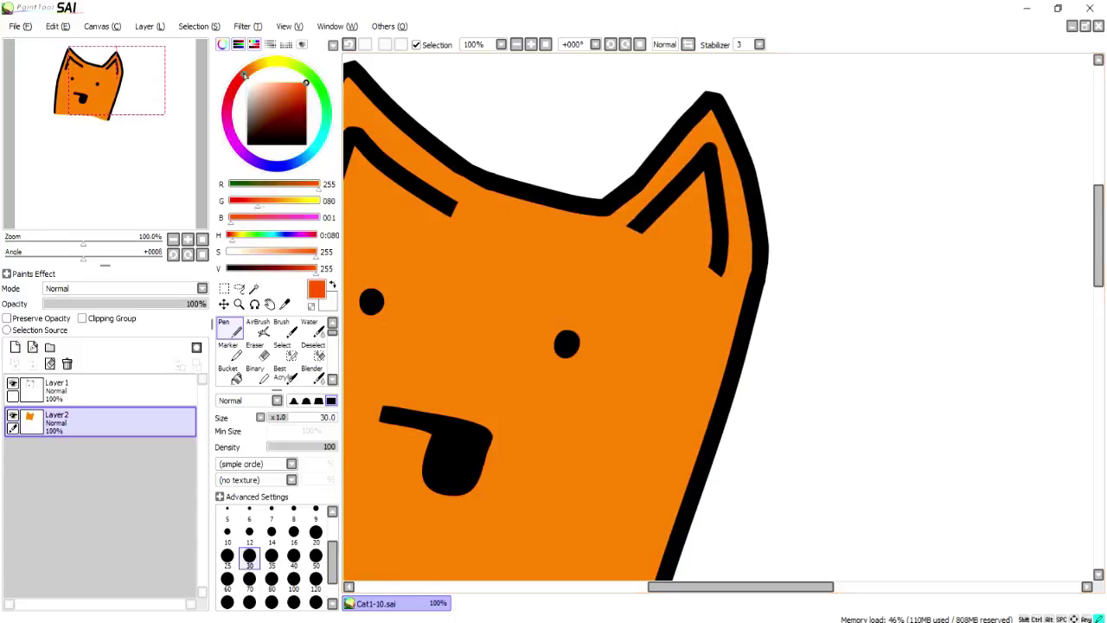
click(240, 78)
drag(613, 221, 683, 170)
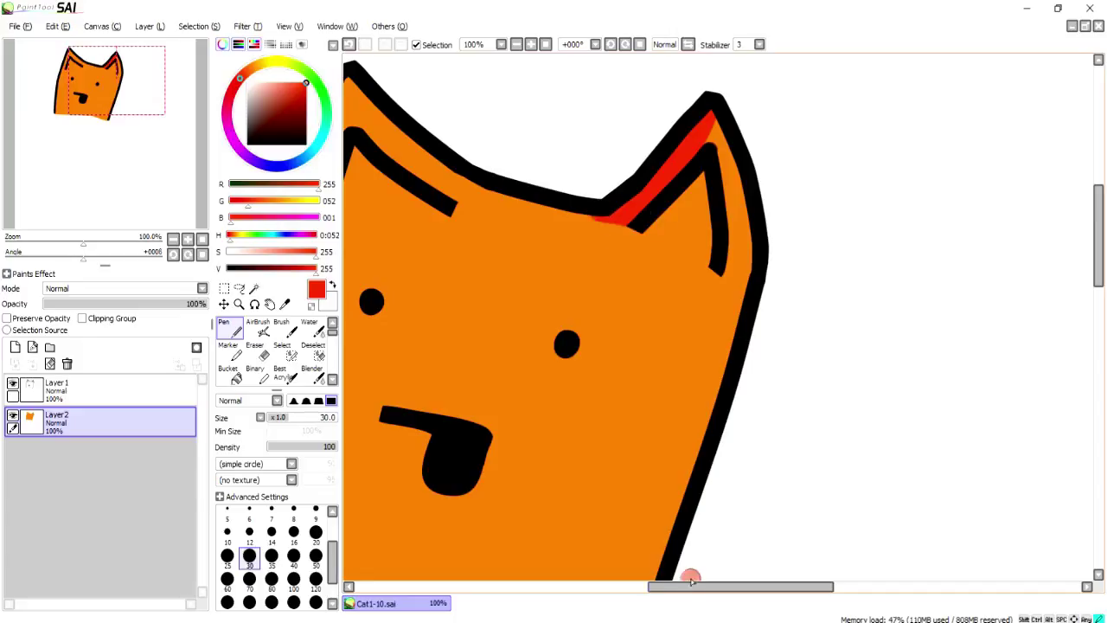
drag(692, 586, 660, 586)
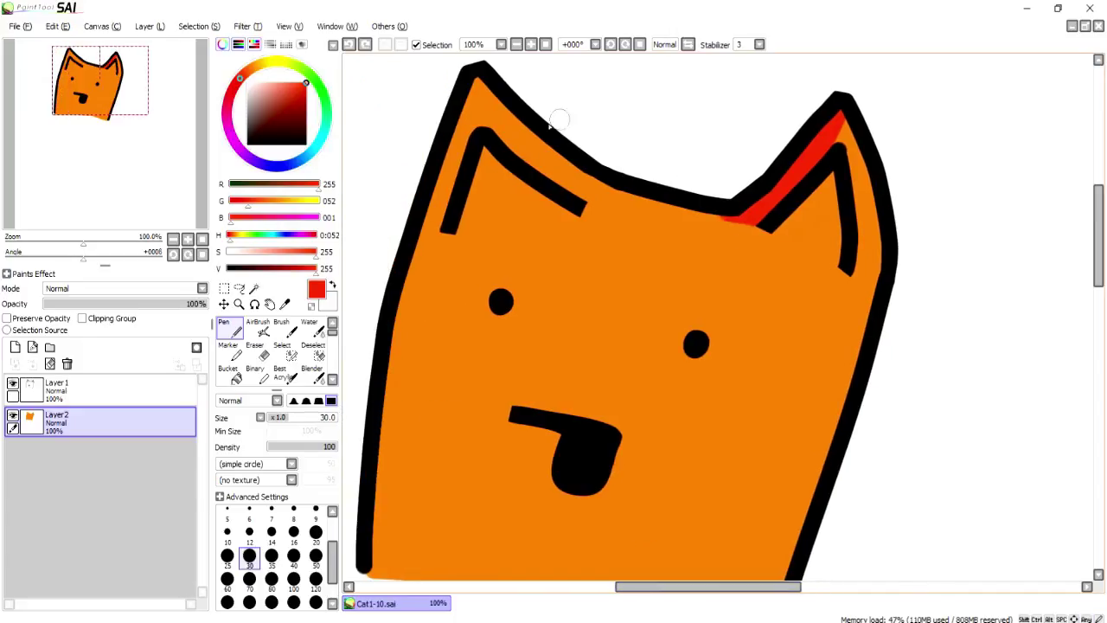
mouse_move(477, 82)
mouse_down()
mouse_move(512, 126)
mouse_move(590, 149)
mouse_move(621, 189)
mouse_up()
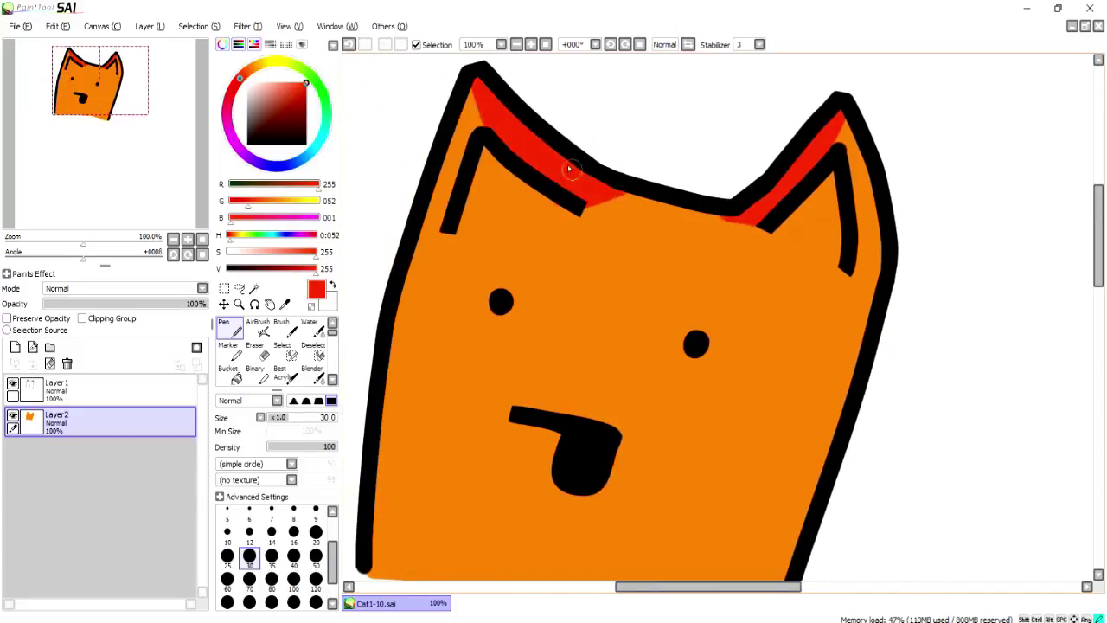
- Sample the cat's orange, darken it to brown (134, 53, 0) and try size 10 freckles beside the left-hand eye
right_click(537, 277)
click(293, 105)
click(455, 322)
key(ctrl+z)
click(227, 534)
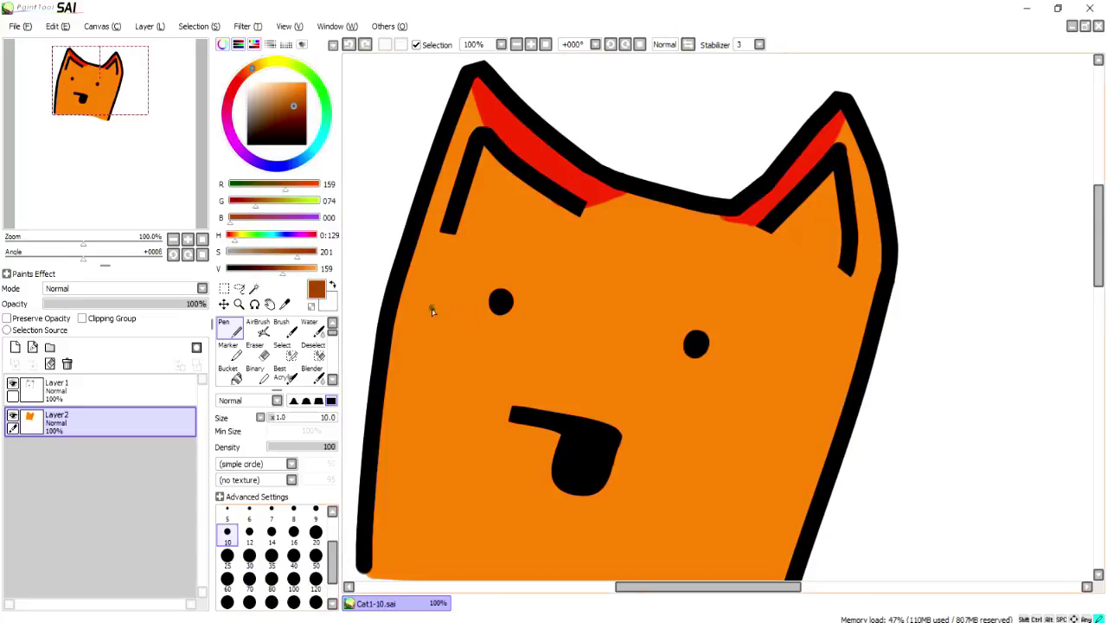
drag(446, 302, 461, 299)
key(ctrl+z)
click(274, 269)
- Dot larger brown spots over the cat's cheeks, forehead and chin with the size 25 pen
key(bracketright)
key(bracketright)
key(bracketright)
key(bracketright)
key(bracketright)
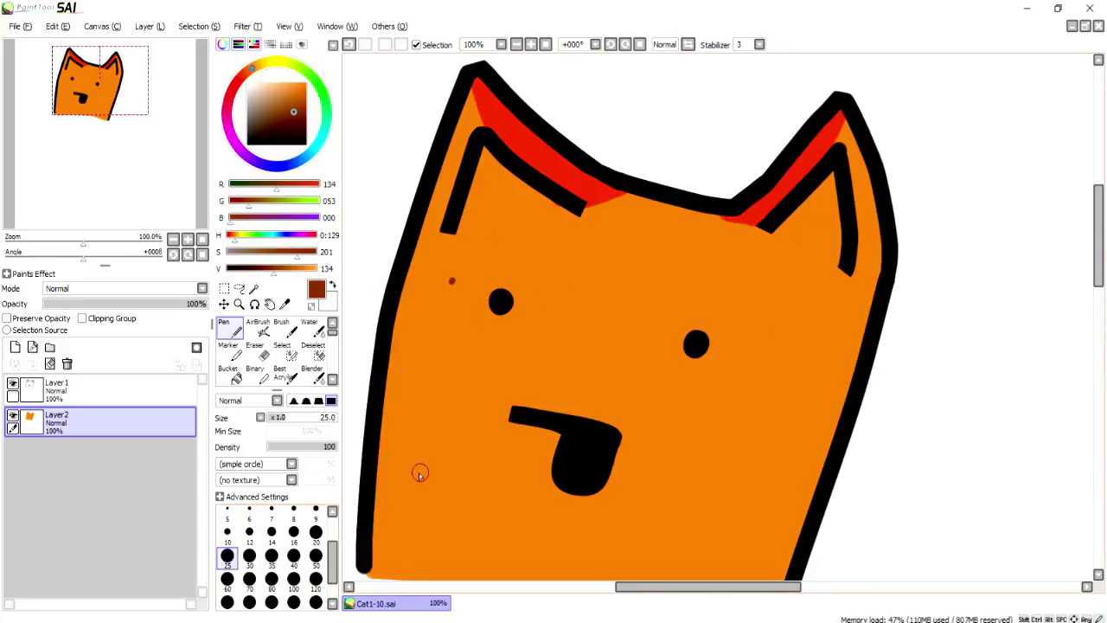
click(418, 472)
scroll(732, 364, down, 3)
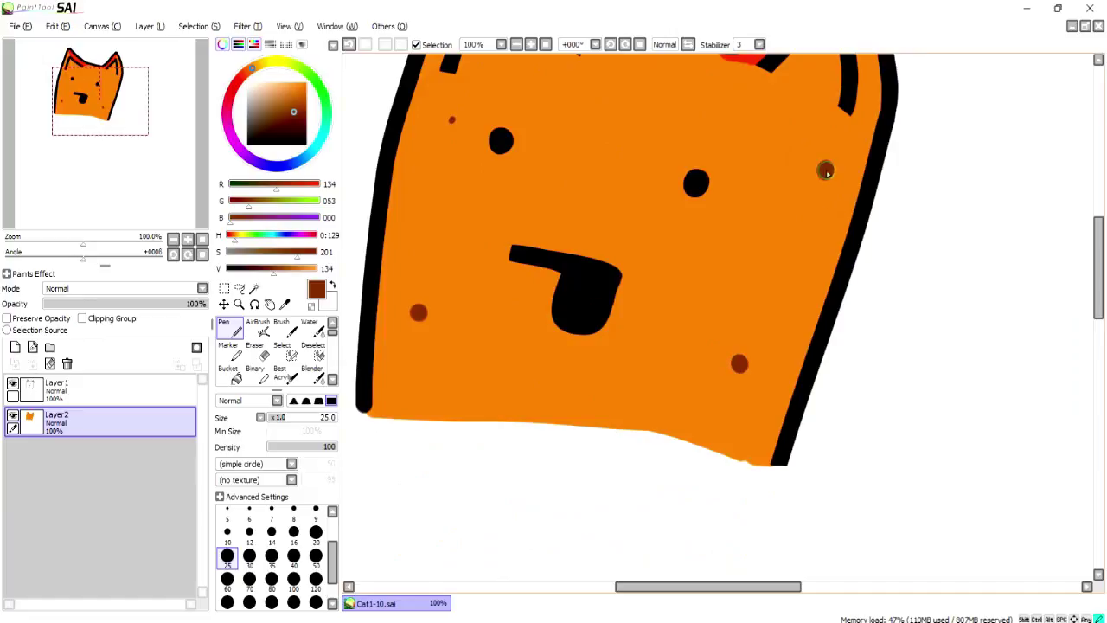
scroll(798, 458, up, 1)
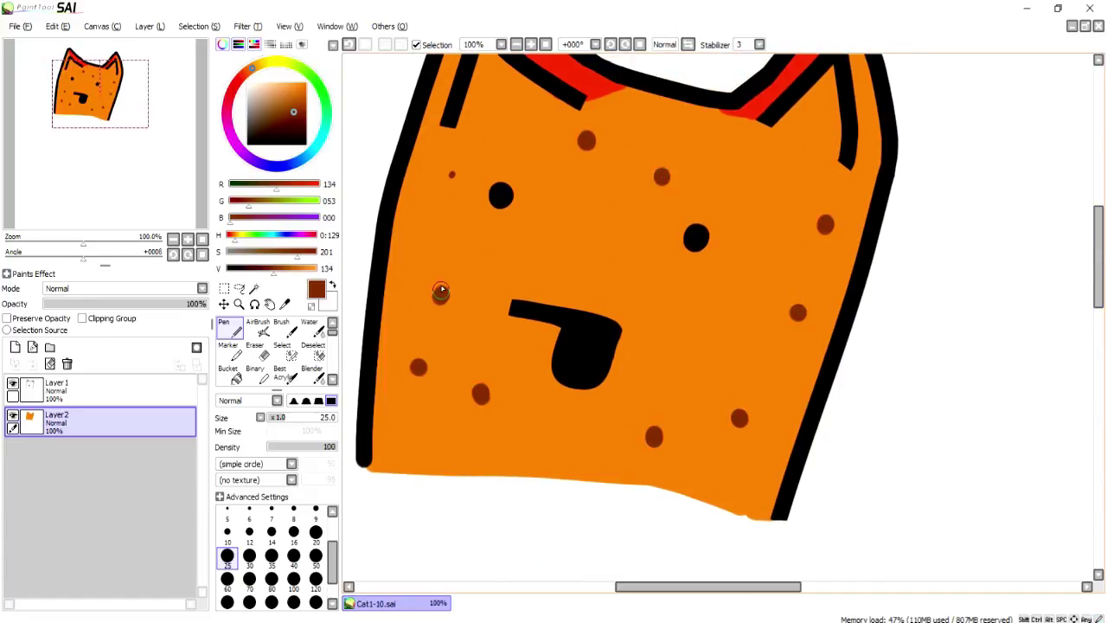
- Scatter smaller brown freckles between the large spots with the size 6 and size 10 pens
click(230, 514)
click(250, 515)
click(449, 235)
click(457, 370)
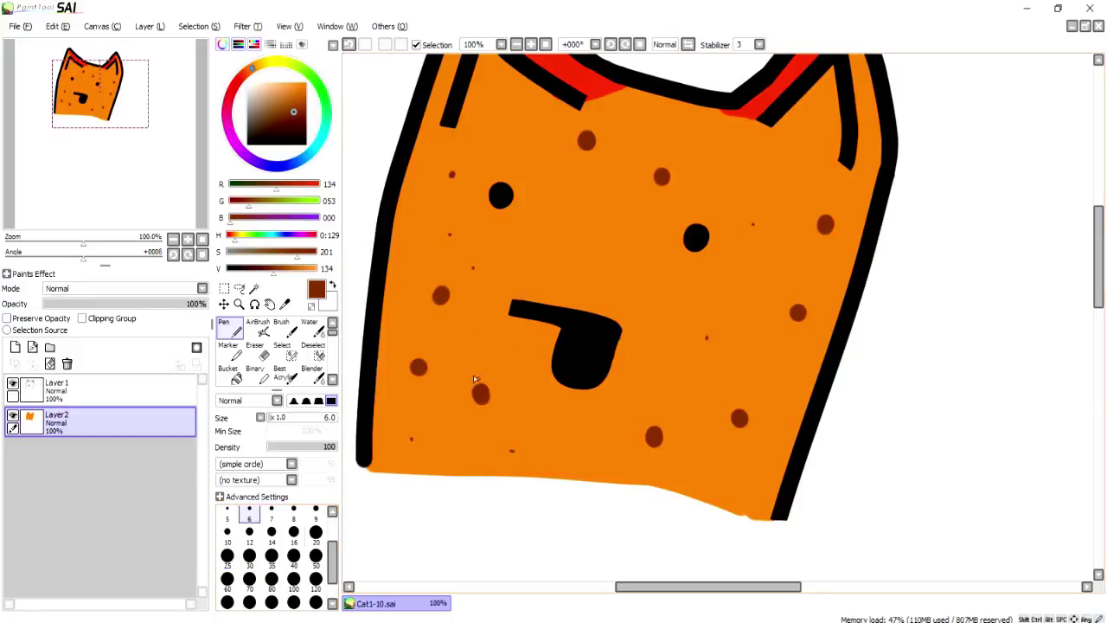
click(404, 471)
click(228, 535)
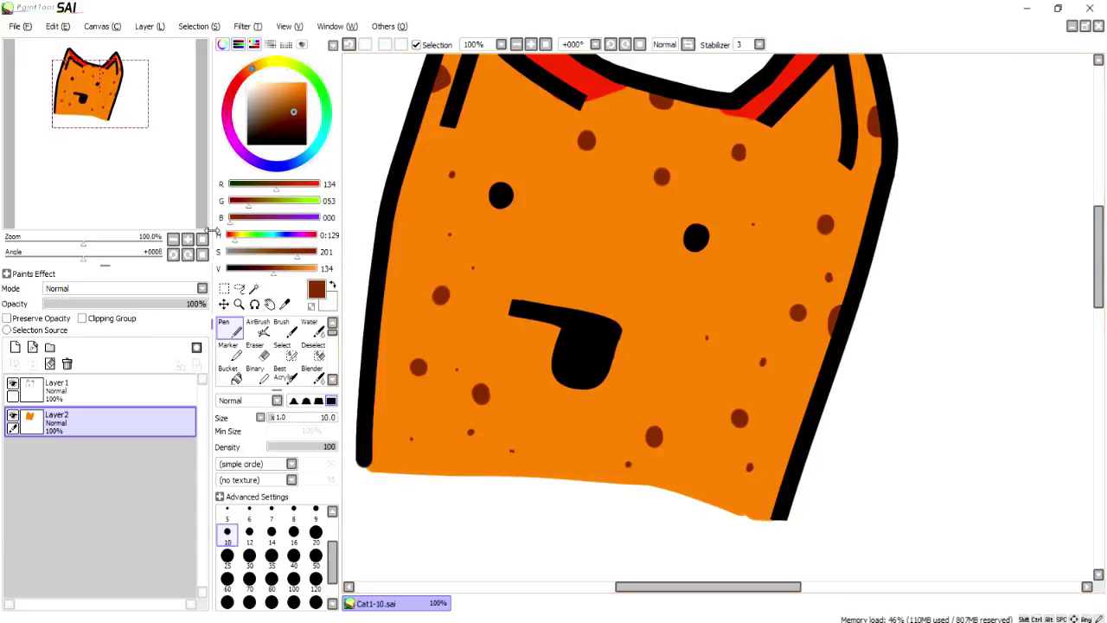
- Paint a small triangular nose in pink (255, 127, 241) just above the mouth line with the size 10 pen
click(231, 134)
drag(266, 85, 277, 83)
drag(566, 288, 576, 307)
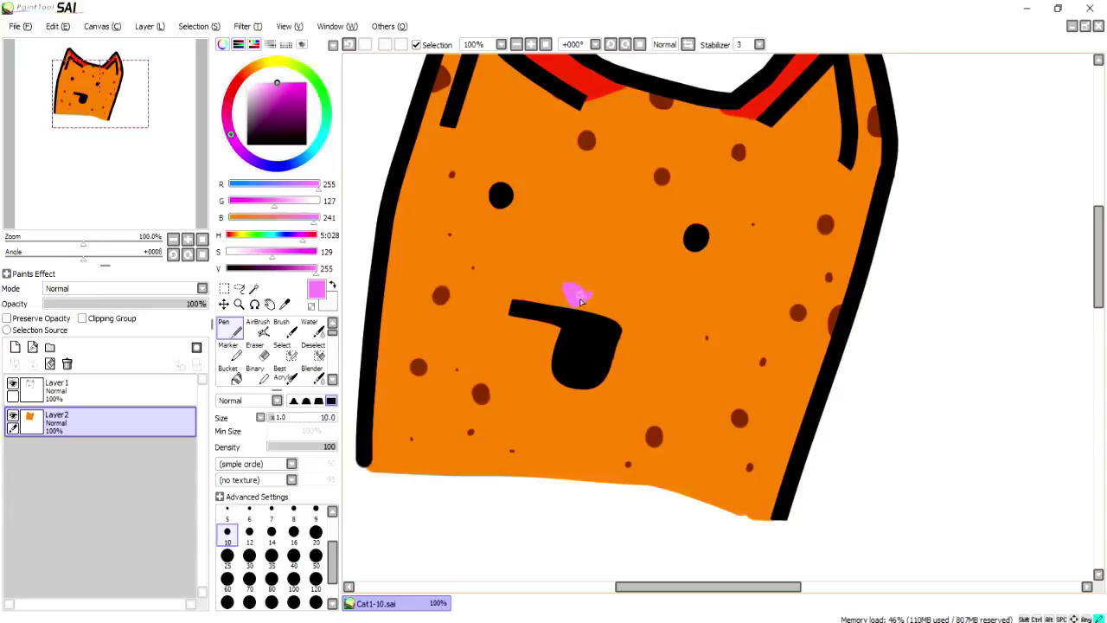
- Erase the black inside of the tongue on Layer1 with the size 10 eraser, leaving only an outline
click(56, 390)
click(254, 350)
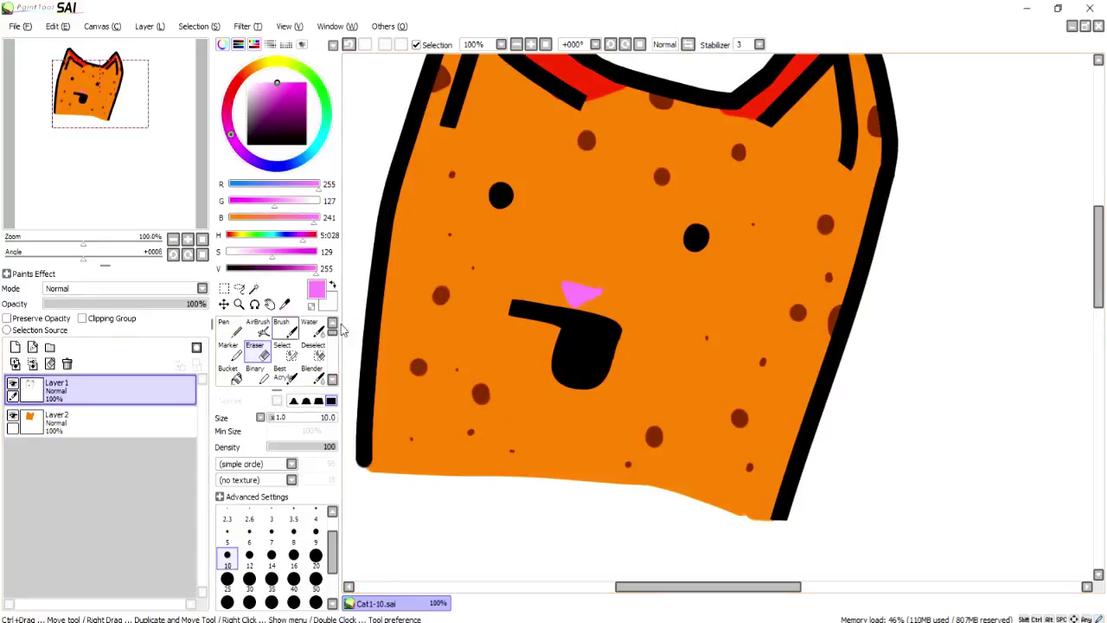
scroll(566, 317, up, 2)
drag(565, 317, 612, 329)
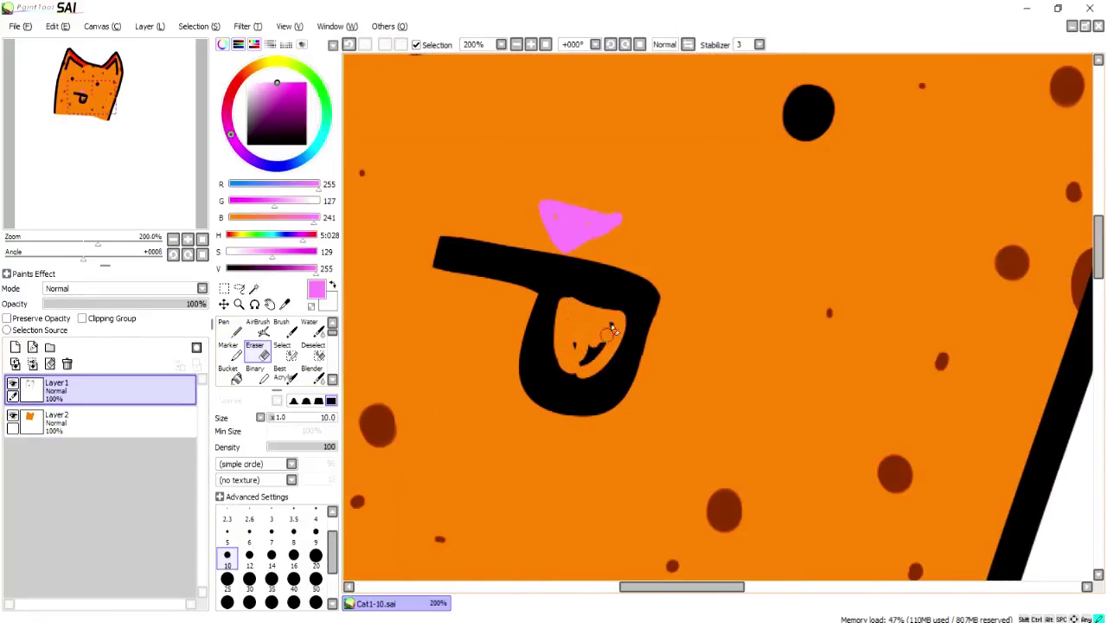
drag(584, 367, 569, 319)
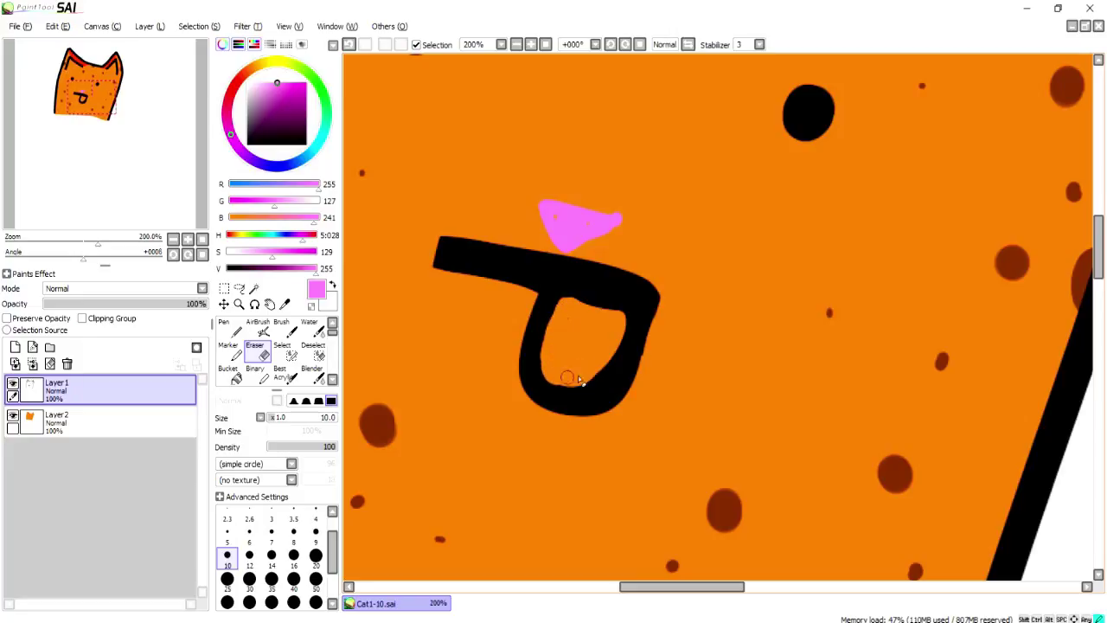
drag(571, 382, 611, 333)
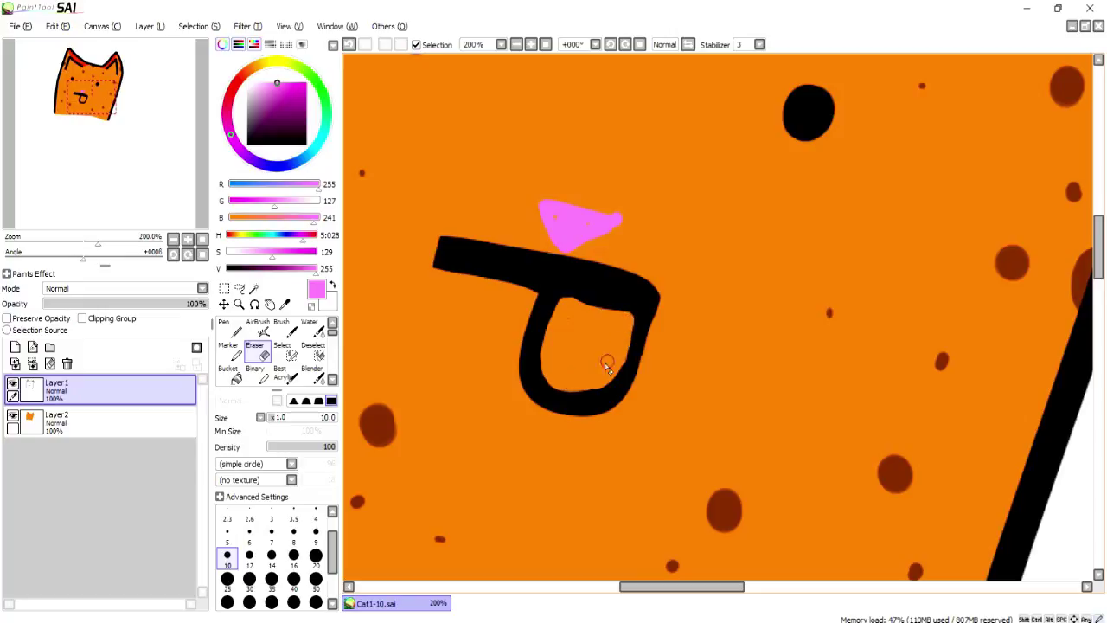
- Draw a black centre line down the tongue with the size 5 pen
click(229, 328)
right_click(567, 304)
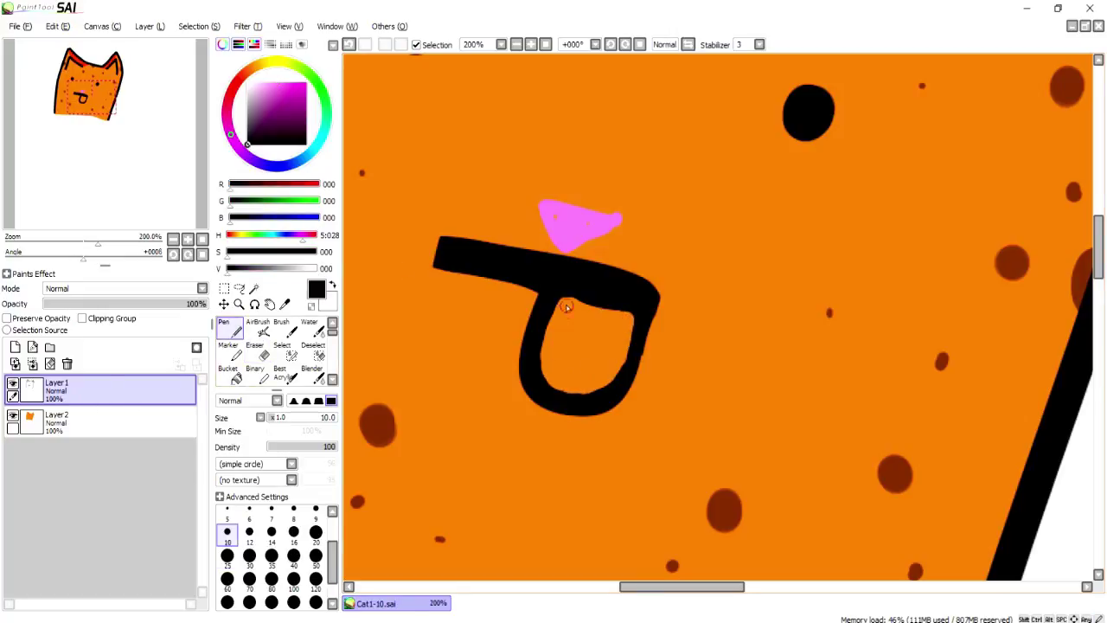
click(227, 512)
drag(569, 412, 605, 306)
- Fill both halves of the tongue with bright pink (255, 115, 240) on Layer2 using the size 30 pen
click(290, 103)
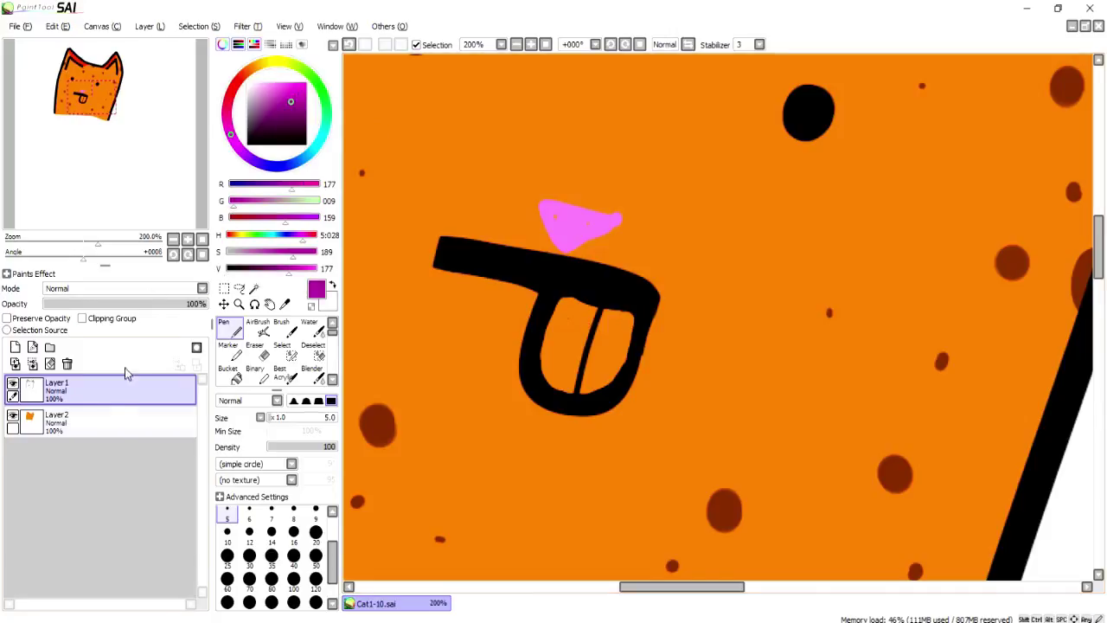
click(86, 423)
click(226, 531)
mouse_move(558, 381)
mouse_down()
mouse_move(619, 346)
mouse_move(575, 313)
mouse_up()
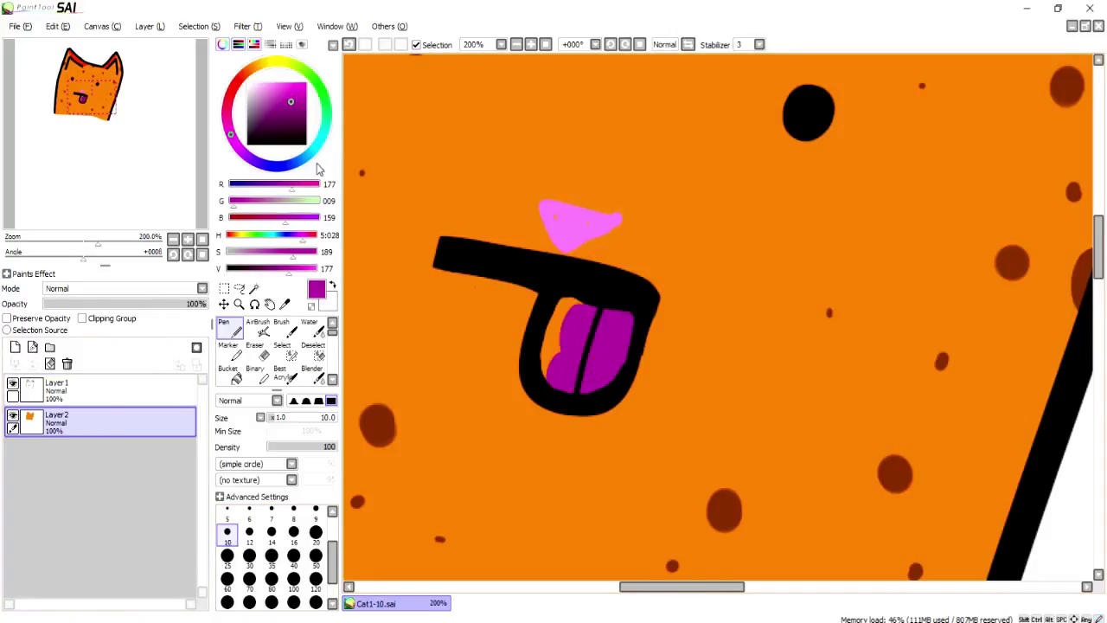
click(271, 97)
click(246, 562)
mouse_move(562, 359)
mouse_down()
mouse_move(590, 377)
mouse_move(564, 335)
mouse_up()
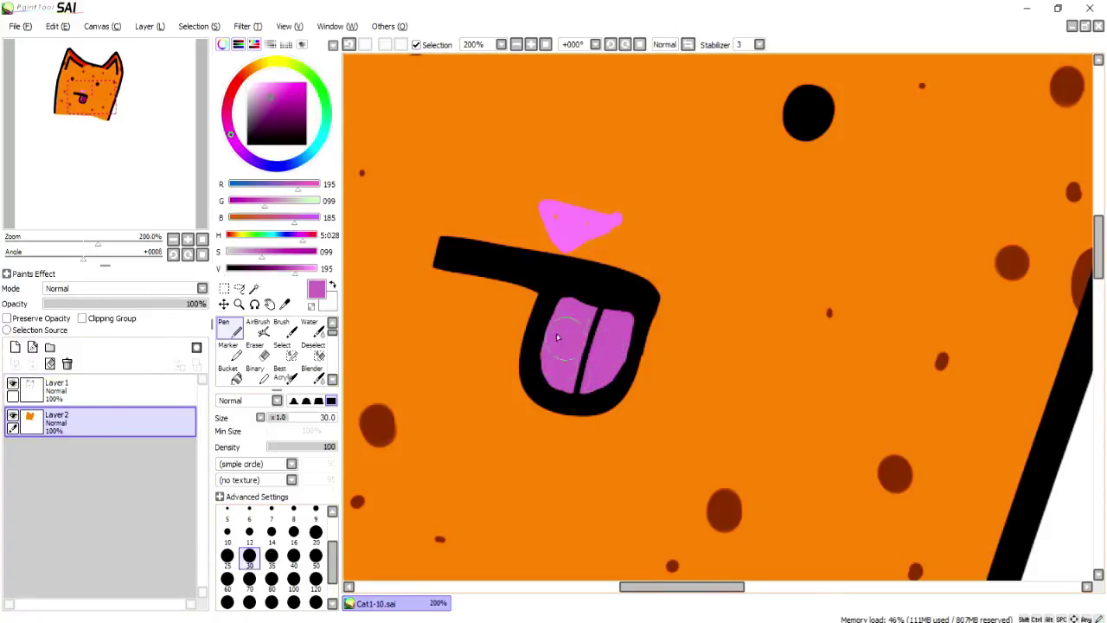
click(279, 83)
drag(578, 388, 588, 319)
scroll(537, 494, down, 4)
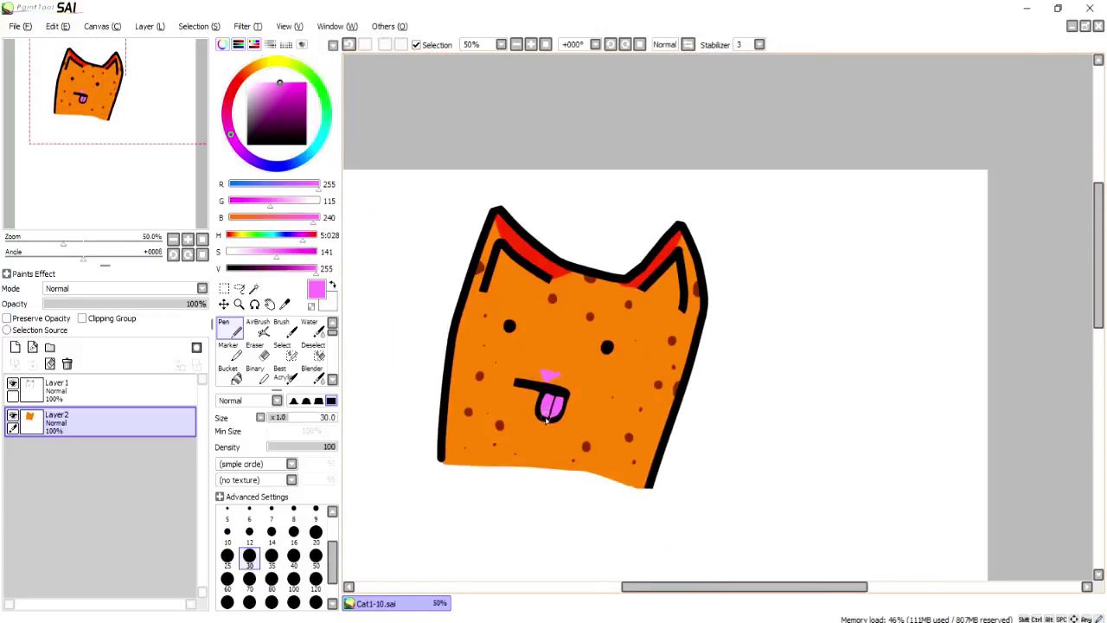
- Save the drawing as Cat1-10.sai
click(18, 26)
click(75, 134)
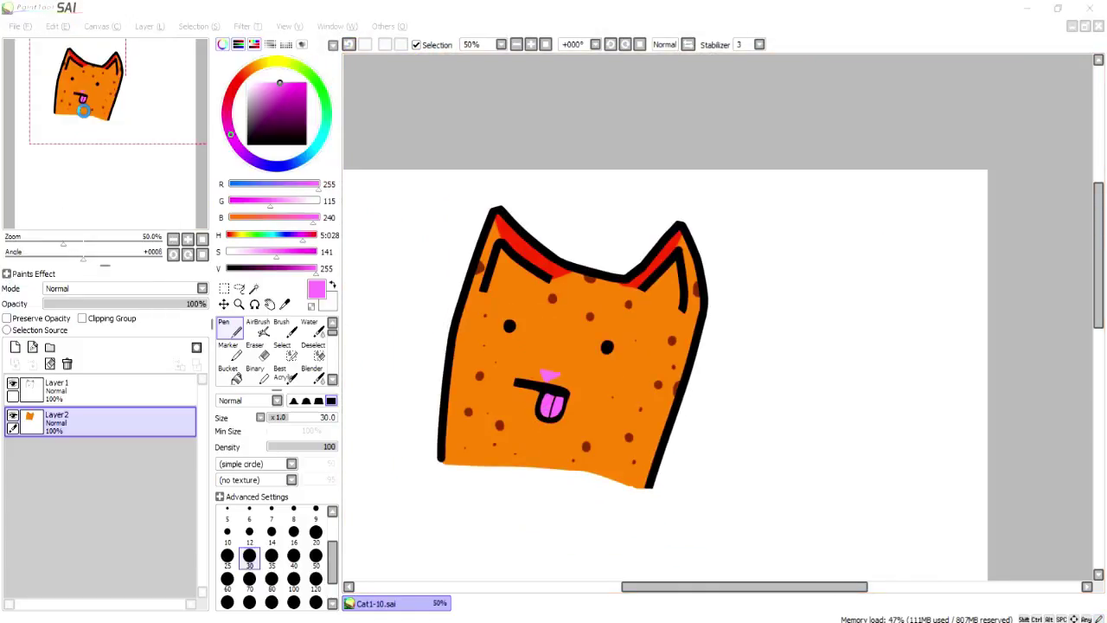
key(Return)
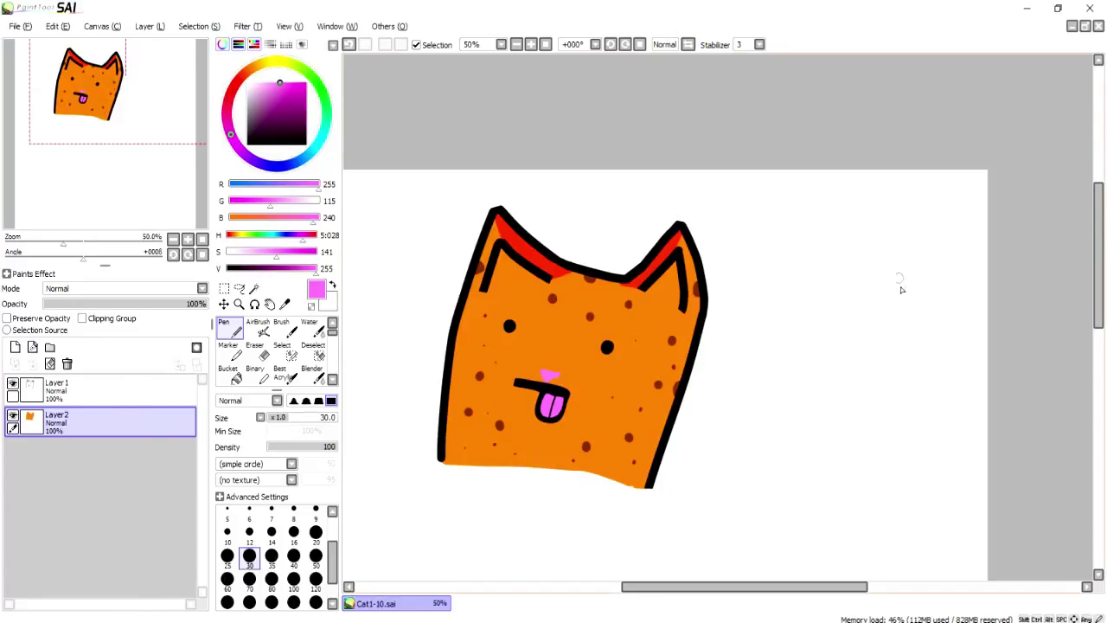
- Save a copy of the drawing as the PNG image Cat1-10.png
drag(786, 587, 764, 597)
click(662, 621)
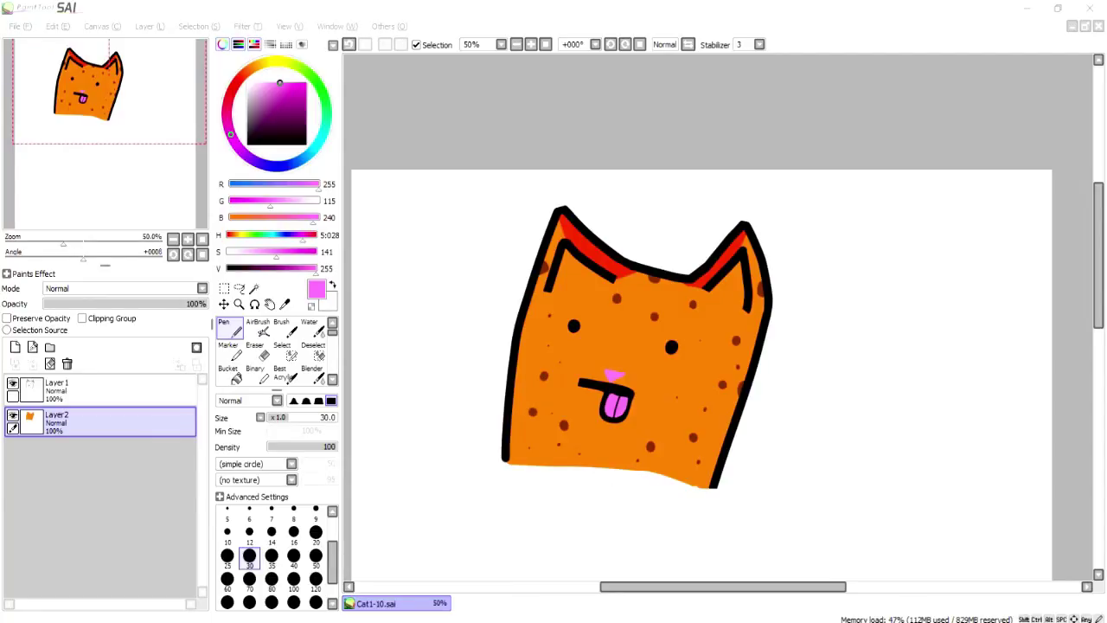
click(17, 26)
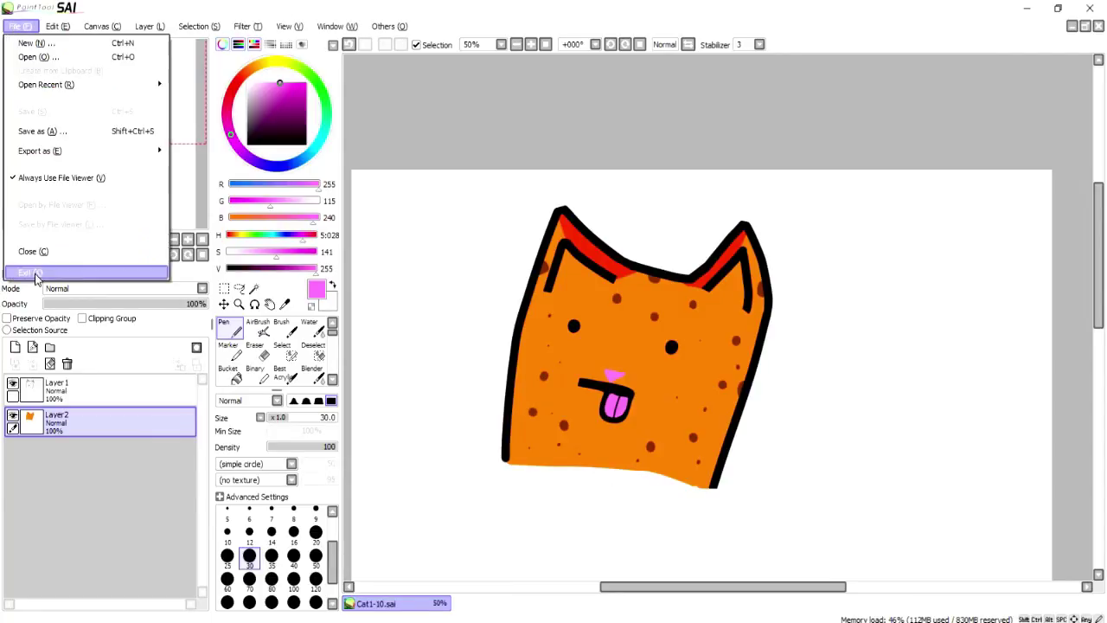
click(40, 133)
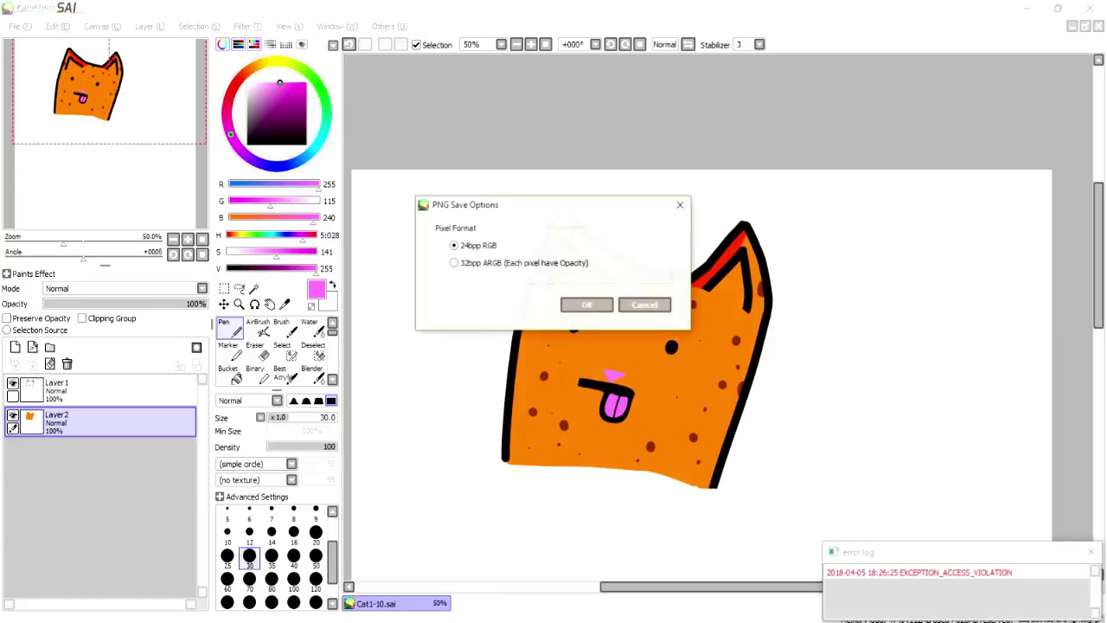
click(459, 292)
click(584, 303)
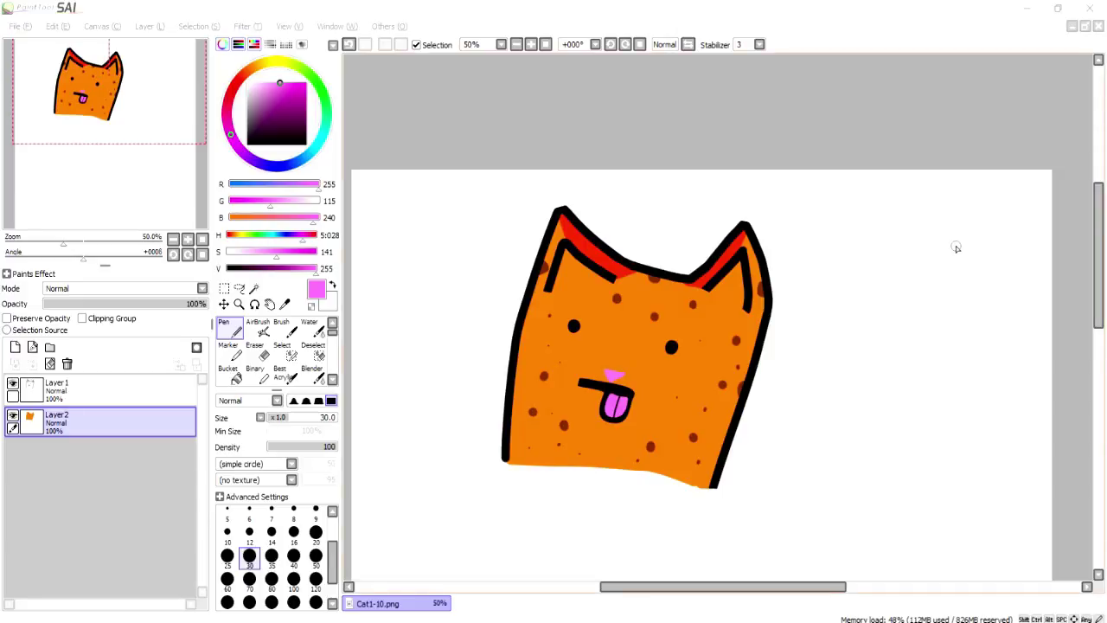
- Crop the canvas to a rectangle from its upper-left corner to just beyond the cat's right-hand side, cutting across its base
click(537, 5)
click(224, 288)
drag(652, 593, 636, 593)
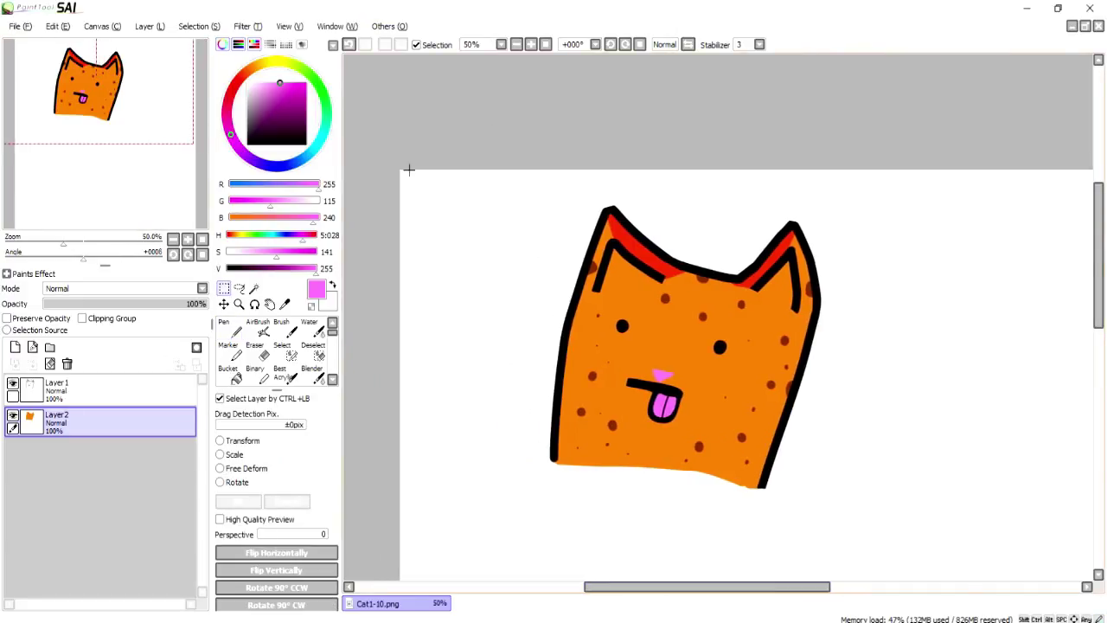
drag(400, 171, 841, 467)
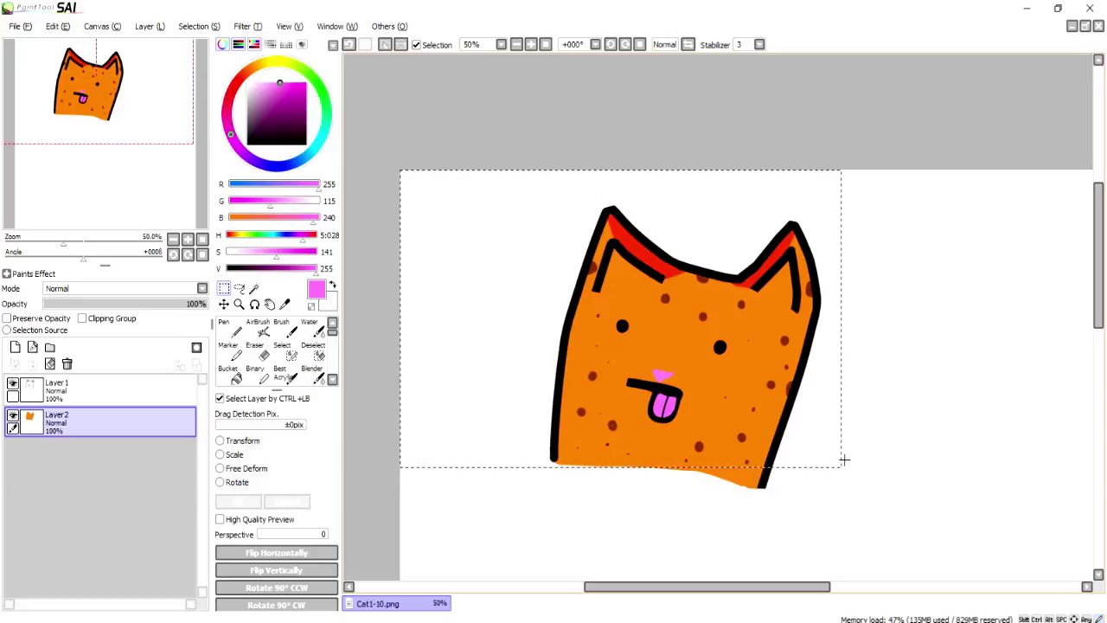
click(223, 303)
click(224, 289)
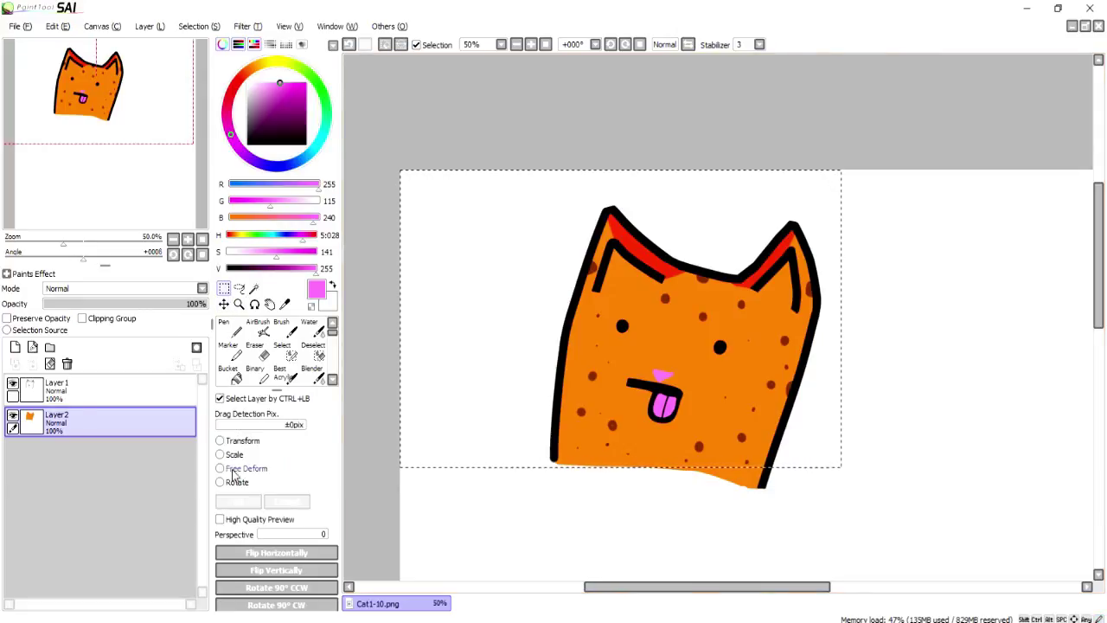
click(102, 26)
click(128, 79)
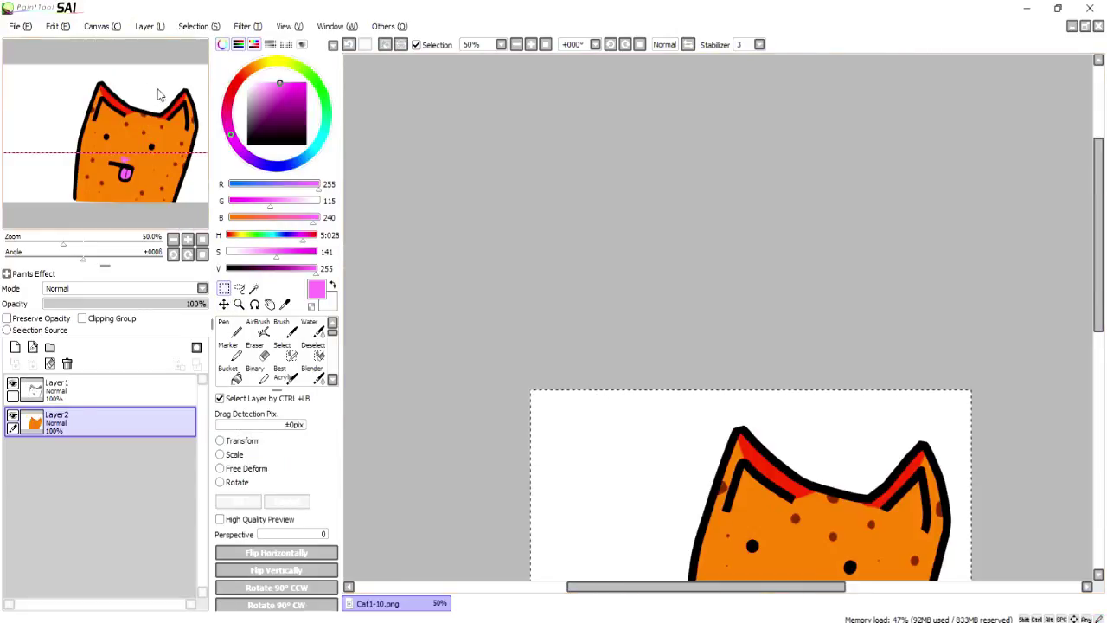